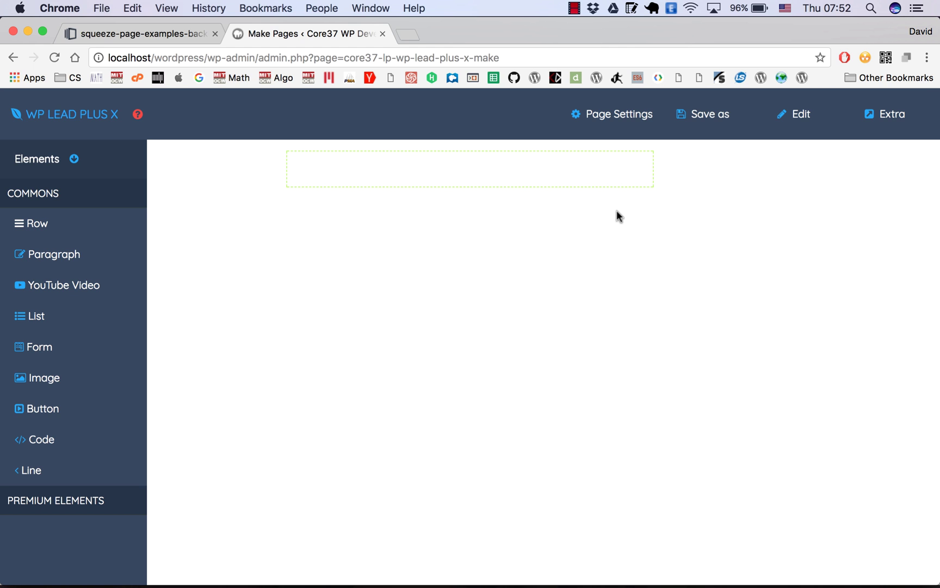
- Examine the squeeze page example image and compare it with the empty page builder canvas
{"action": "left_click", "coordinate": [112, 33]}
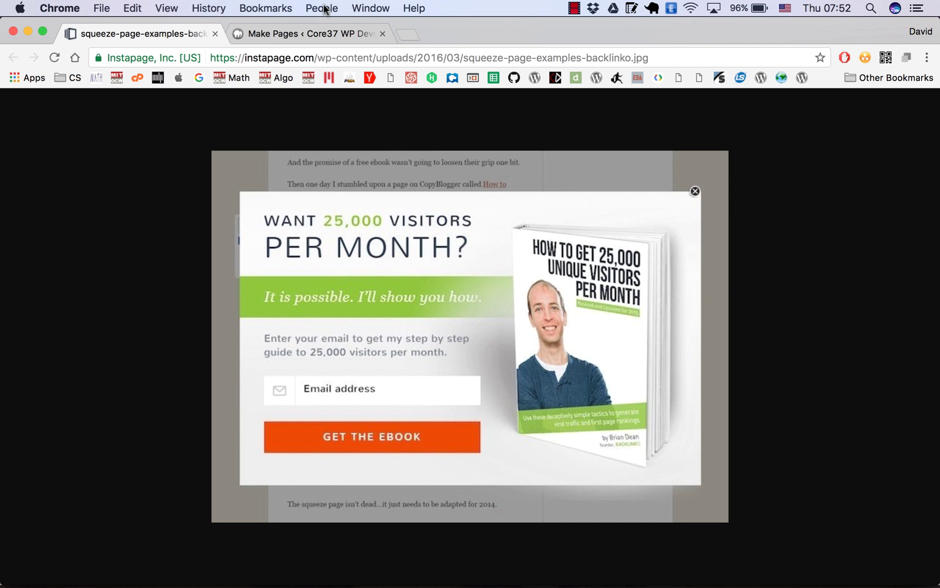
{"action": "left_click", "coordinate": [315, 33]}
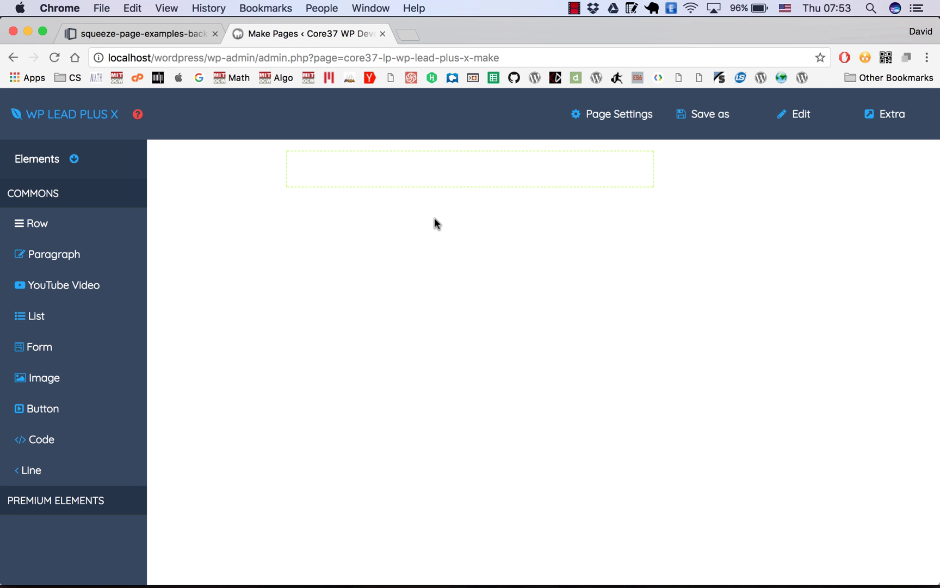
{"action": "left_click", "coordinate": [172, 37]}
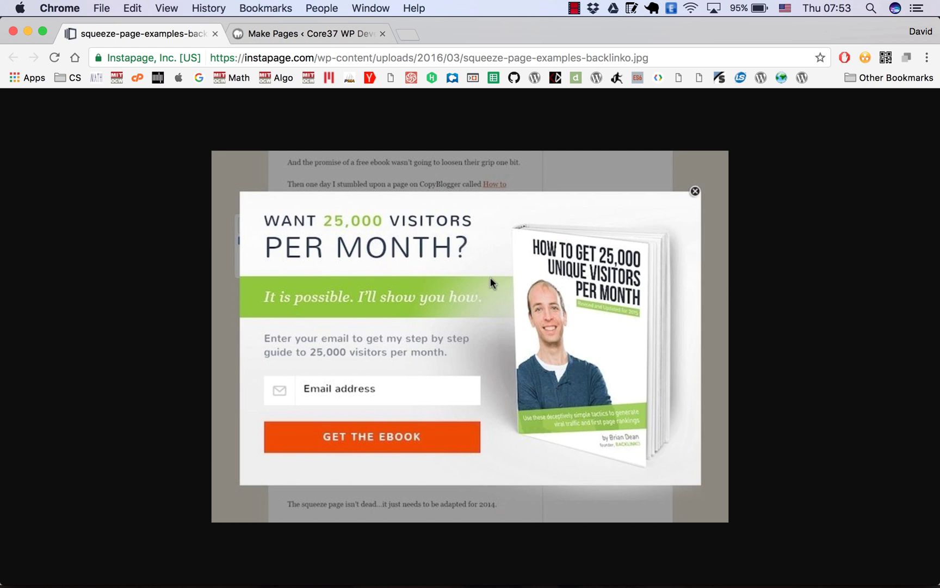
{"action": "left_click", "coordinate": [327, 36]}
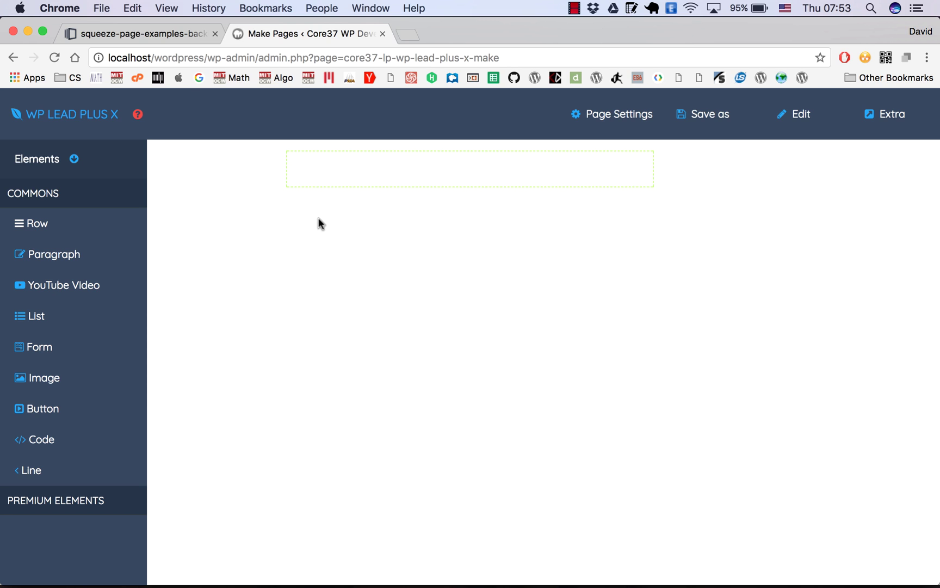
{"action": "mouse_move", "coordinate": [417, 166]}
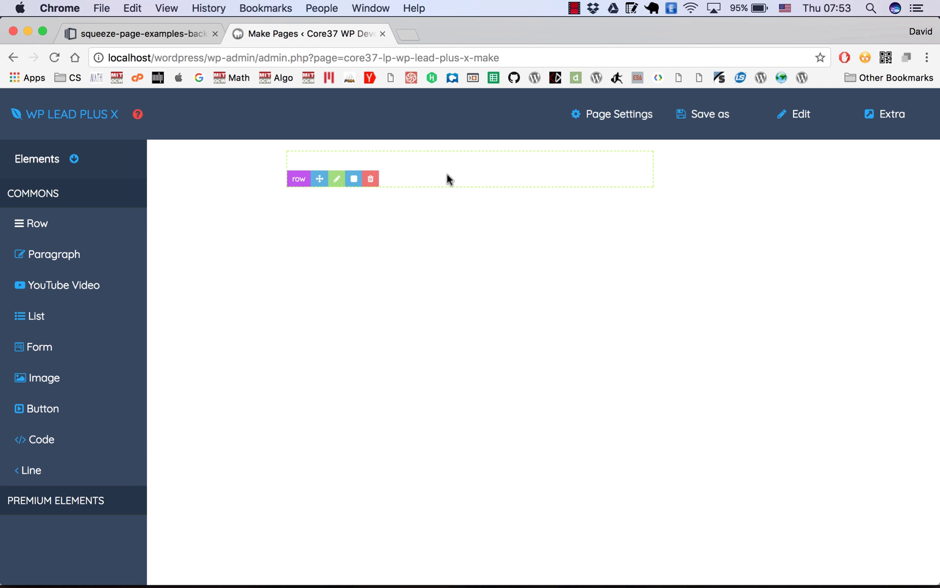
{"action": "left_click", "coordinate": [128, 33]}
{"action": "left_click", "coordinate": [326, 34]}
- Set the row's layout to two equal columns, 1/2 + 1/2
{"action": "mouse_move", "coordinate": [458, 168]}
{"action": "left_click", "coordinate": [333, 180]}
{"action": "mouse_move", "coordinate": [327, 186]}
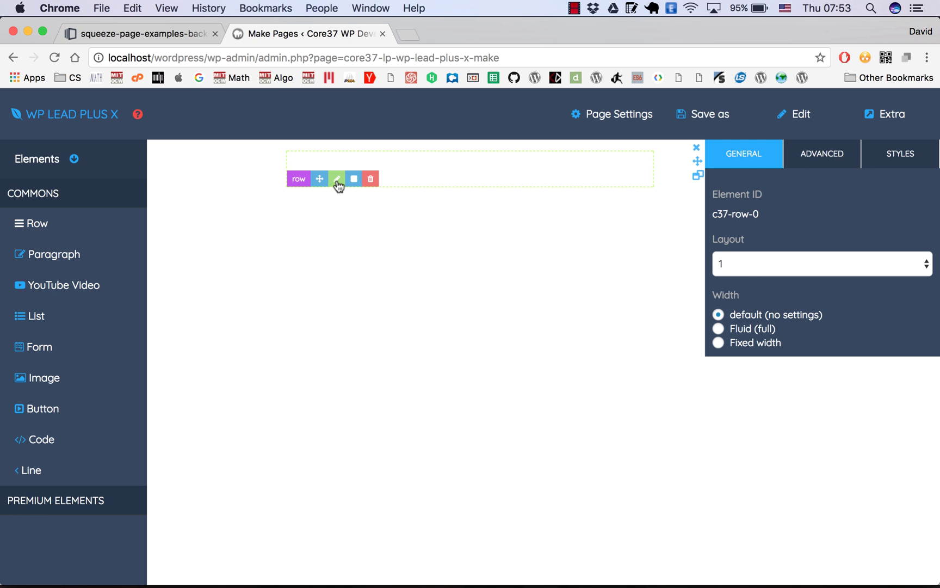
{"action": "left_click", "coordinate": [773, 265]}
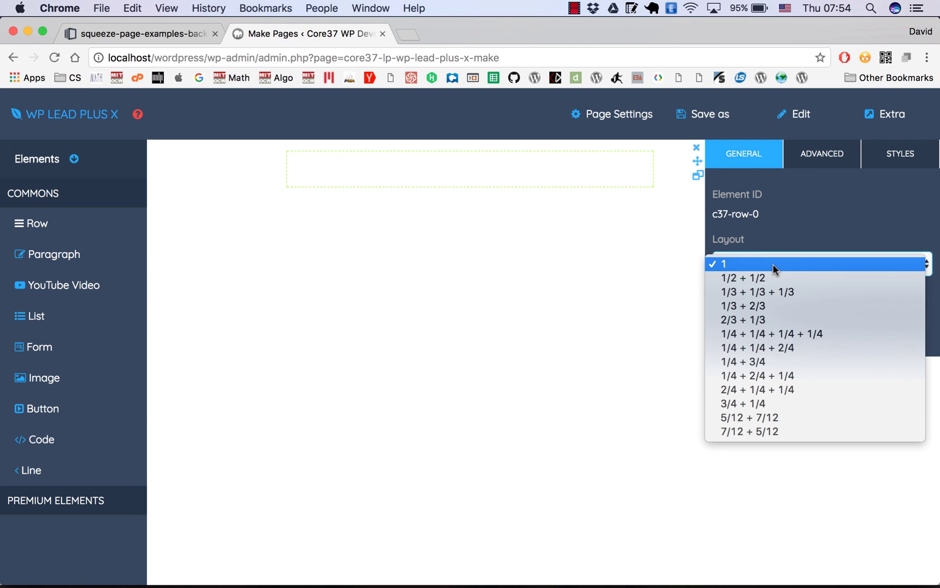
{"action": "left_click", "coordinate": [767, 277]}
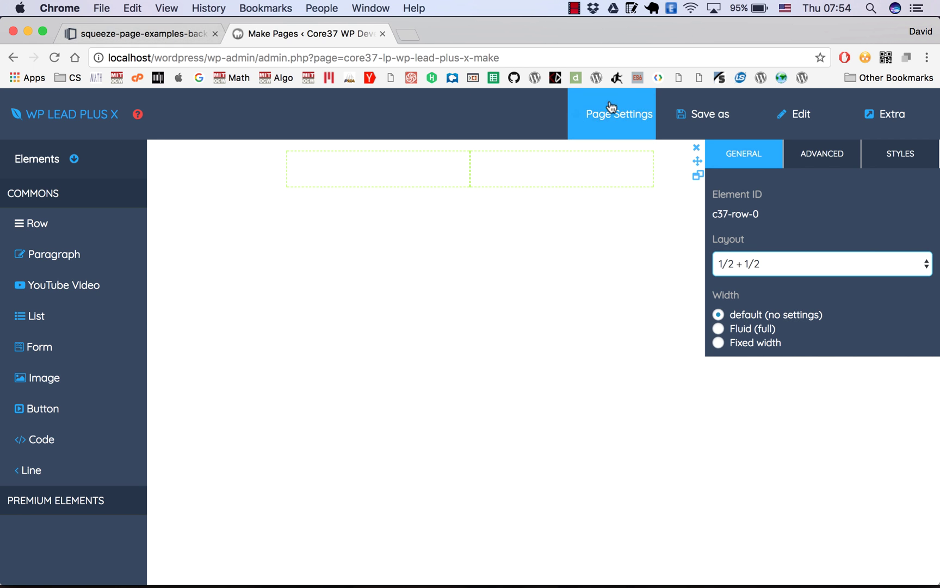
- Set the page width to 700 px in the page settings and close the settings
{"action": "left_click", "coordinate": [147, 33]}
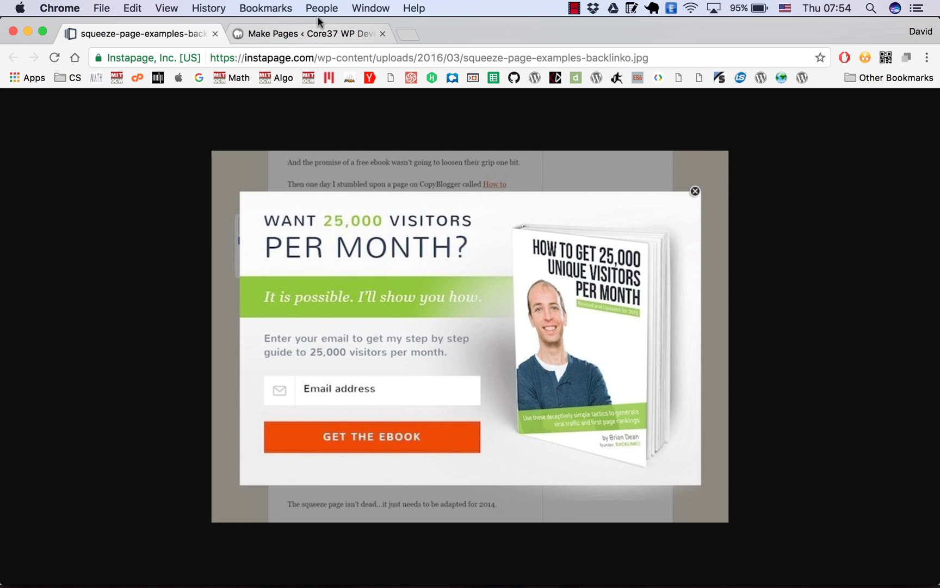
{"action": "left_click", "coordinate": [296, 33]}
{"action": "left_click", "coordinate": [630, 125]}
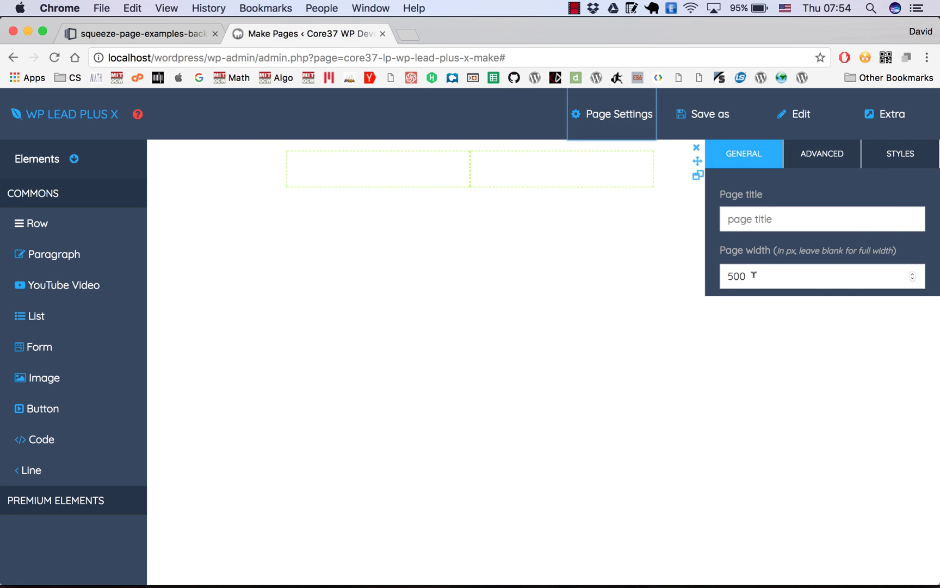
{"action": "left_click_drag", "start_coordinate": [734, 274], "coordinate": [718, 276]}
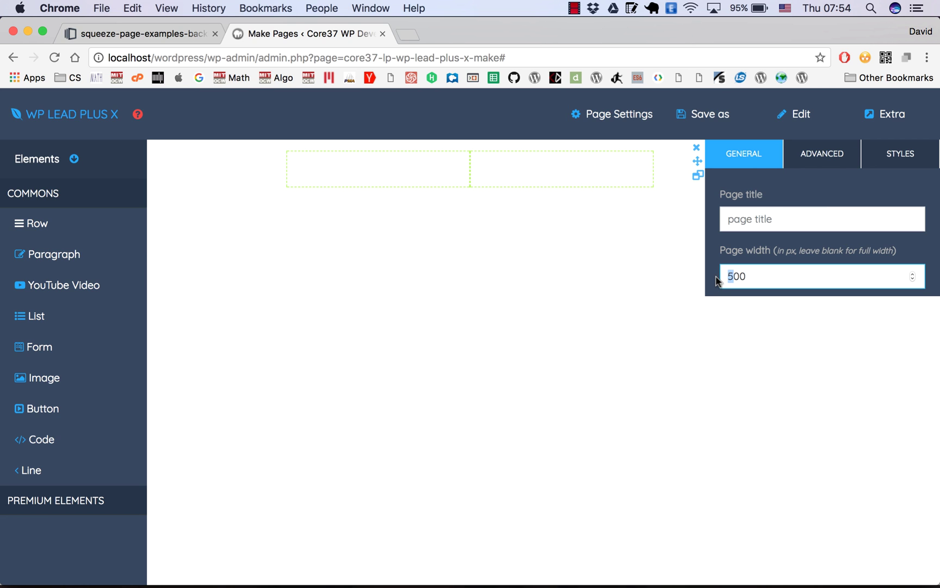
{"action": "type", "text": "7"}
{"action": "mouse_move", "coordinate": [376, 172]}
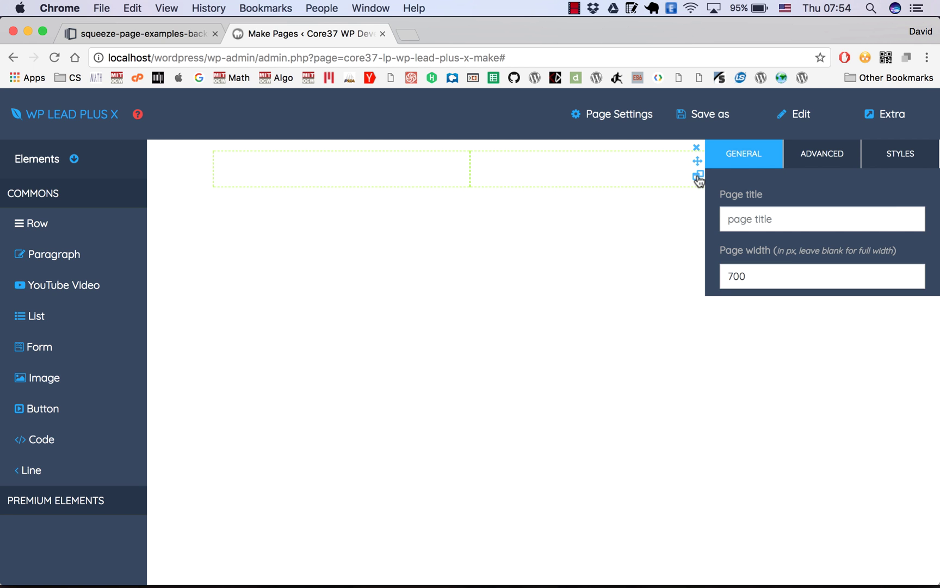
{"action": "left_click_drag", "start_coordinate": [697, 161], "coordinate": [557, 360]}
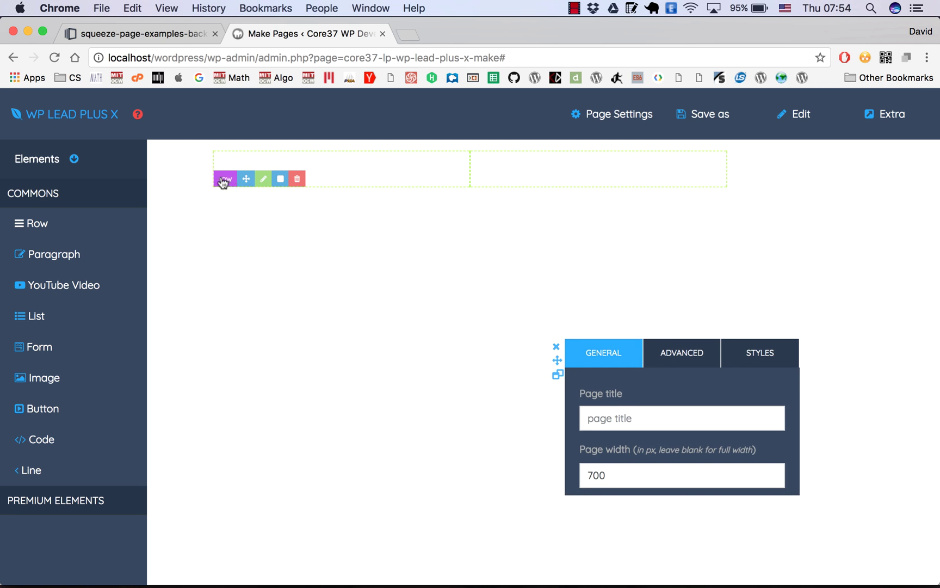
{"action": "left_click", "coordinate": [558, 347]}
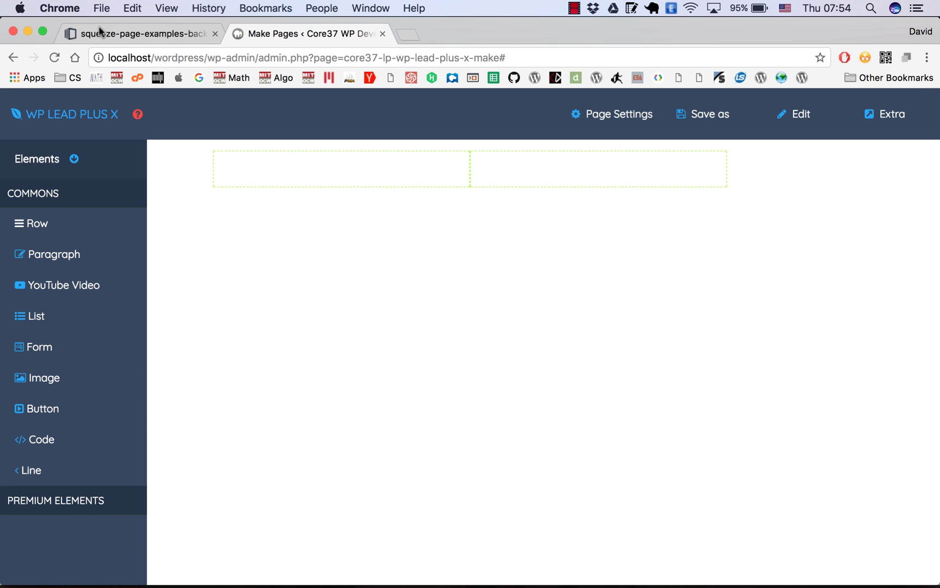
- Add three paragraph elements to the row's first column, with a form element below them
{"action": "left_click", "coordinate": [139, 33]}
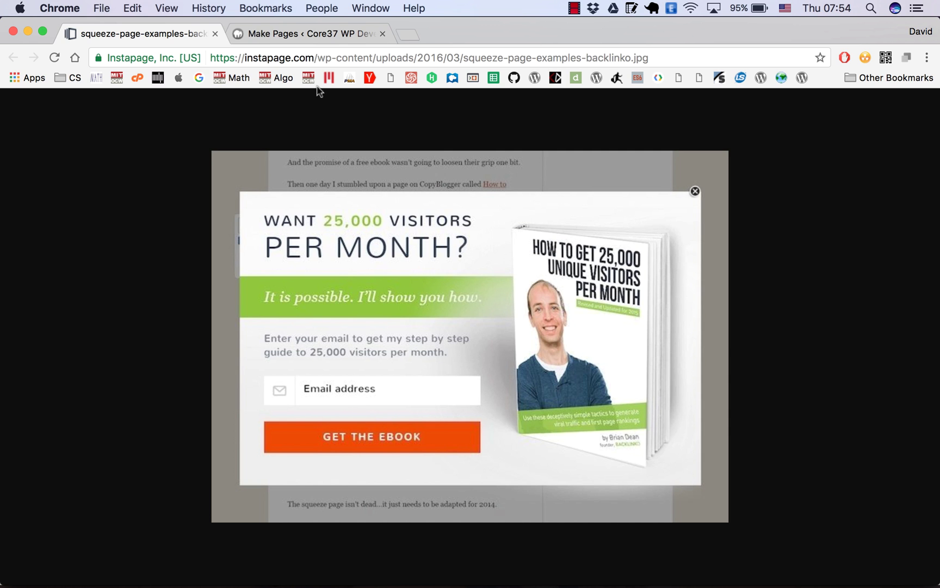
{"action": "left_click", "coordinate": [320, 34]}
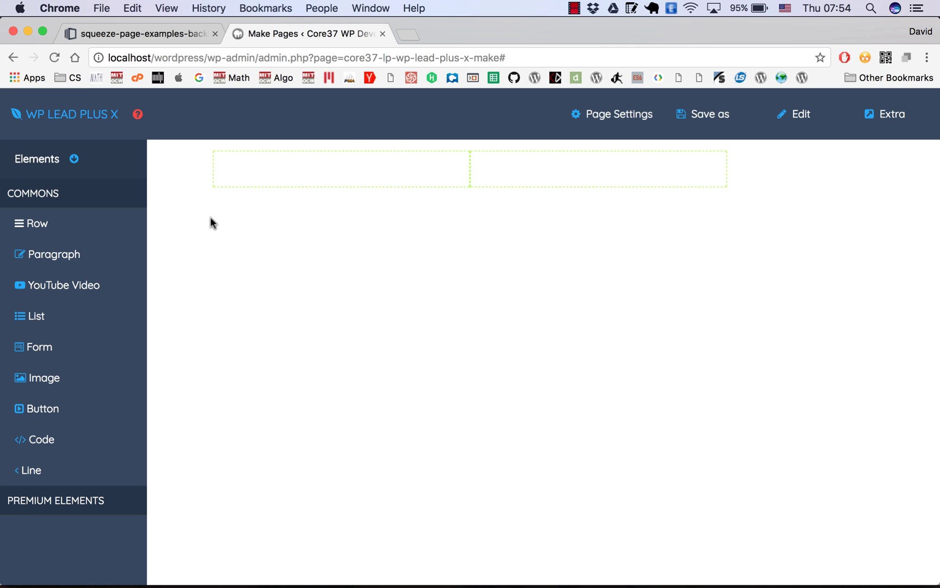
{"action": "left_click_drag", "start_coordinate": [84, 256], "coordinate": [380, 172]}
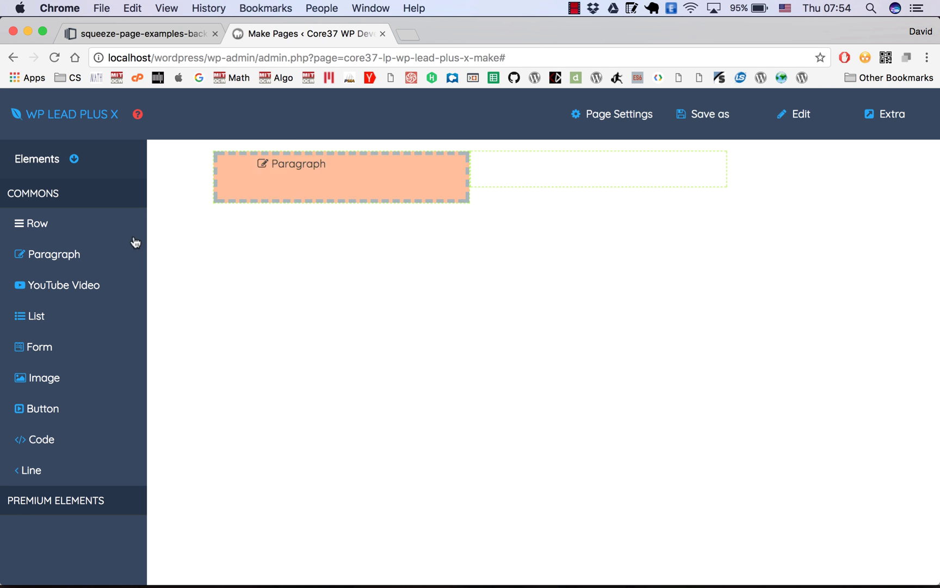
{"action": "left_click_drag", "start_coordinate": [21, 256], "coordinate": [339, 228]}
{"action": "left_click_drag", "start_coordinate": [44, 258], "coordinate": [381, 192]}
{"action": "left_click_drag", "start_coordinate": [43, 348], "coordinate": [329, 214]}
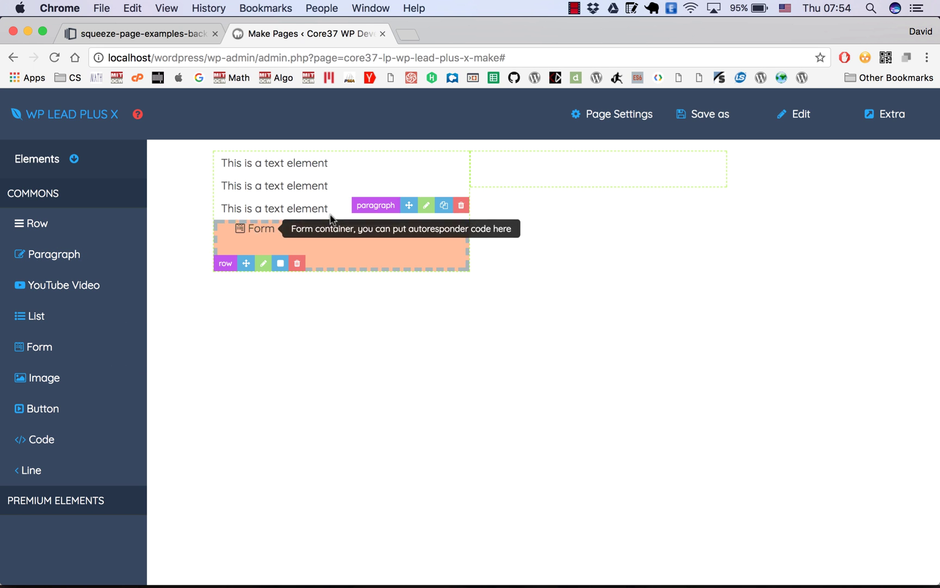
- Check the squeeze page example and add a fourth paragraph above the form in the first column
{"action": "left_click", "coordinate": [178, 35]}
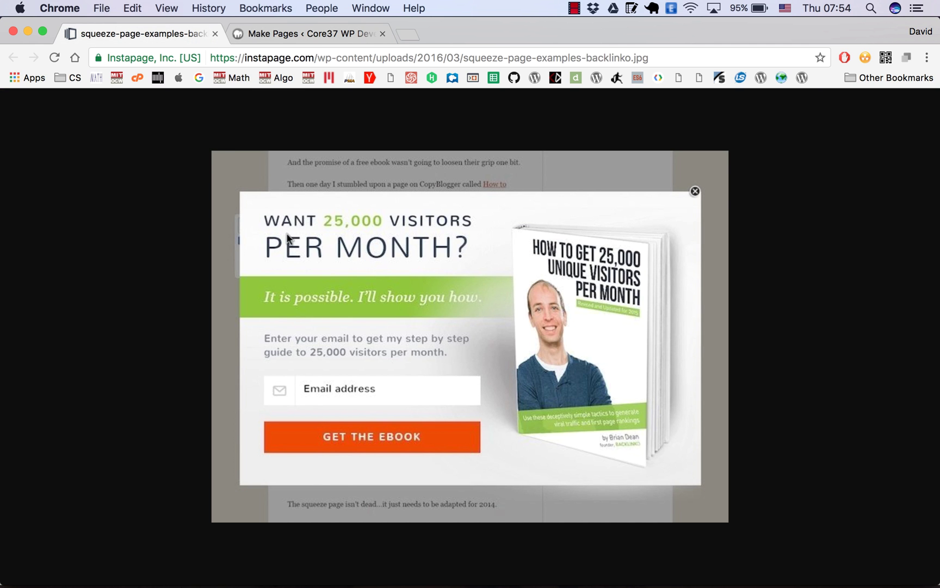
{"action": "left_click", "coordinate": [327, 33]}
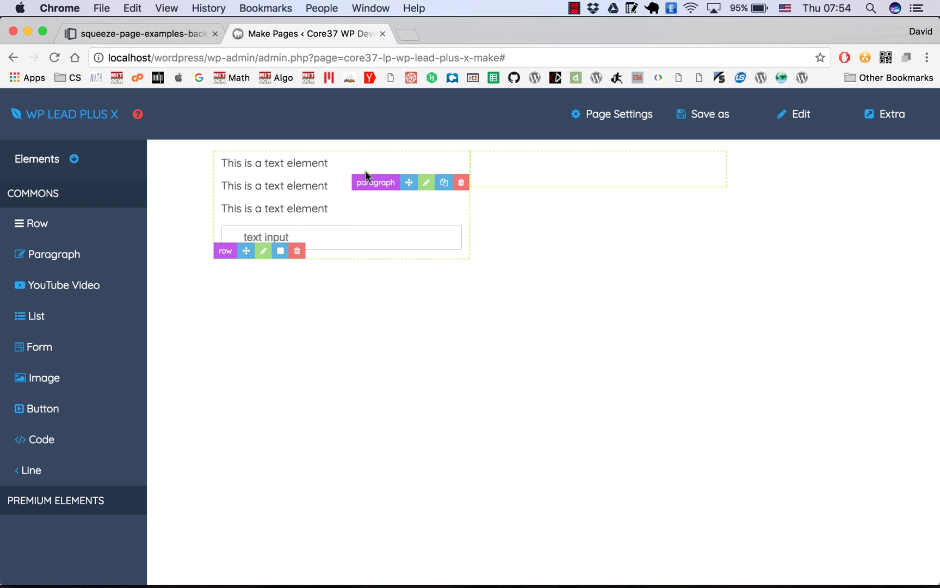
{"action": "left_click", "coordinate": [165, 31]}
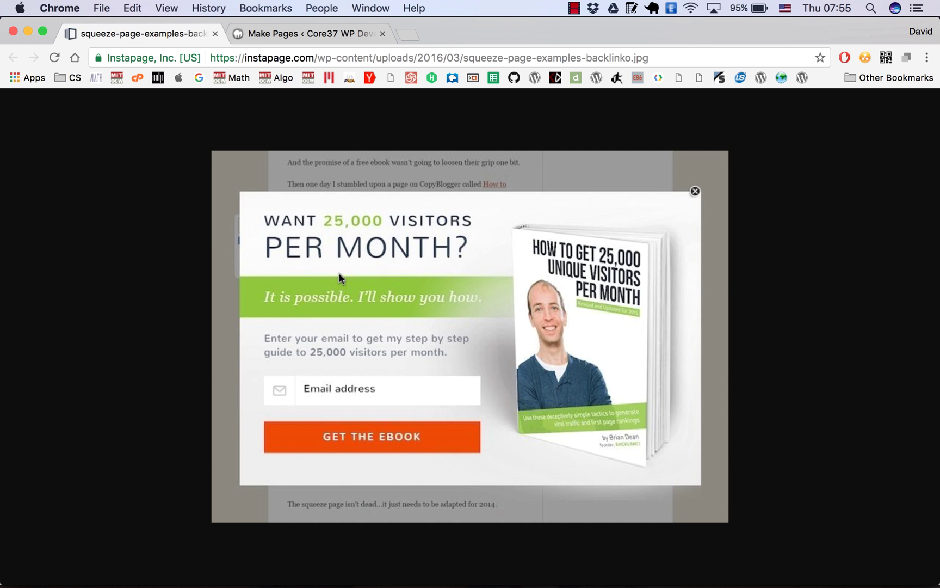
{"action": "left_click", "coordinate": [292, 36]}
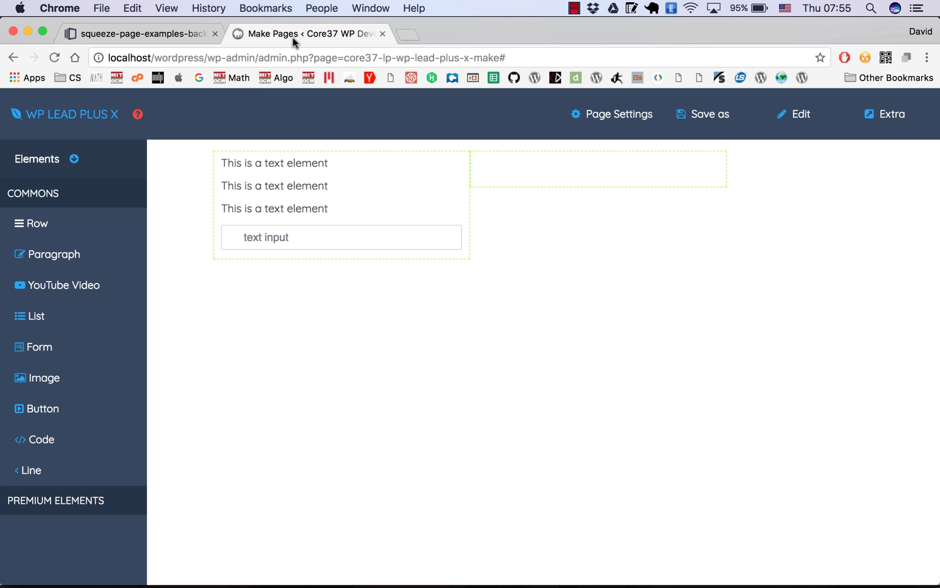
{"action": "left_click_drag", "start_coordinate": [57, 256], "coordinate": [341, 190]}
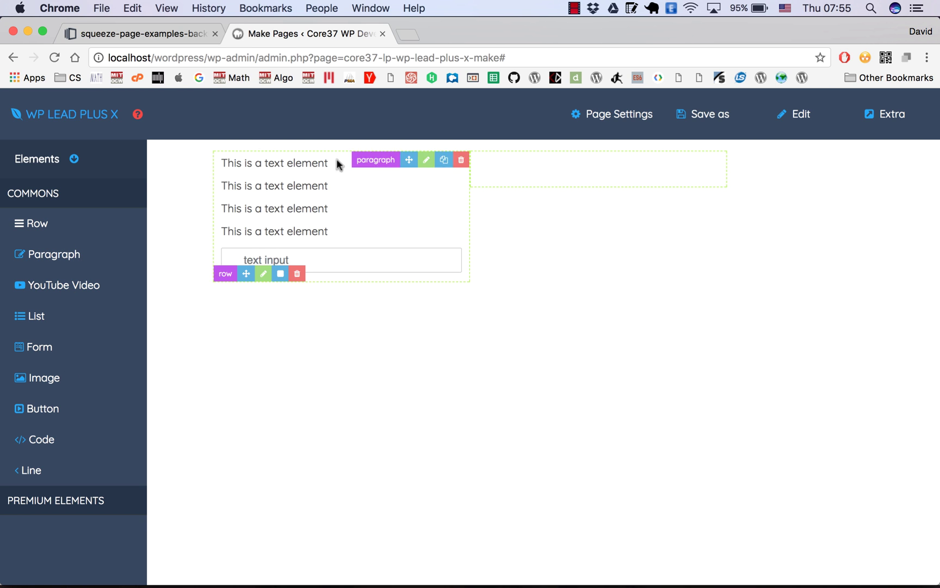
- Replace the first paragraph's text with "WANT 25,000 VISITORS", following the squeeze page example
{"action": "left_click", "coordinate": [179, 41]}
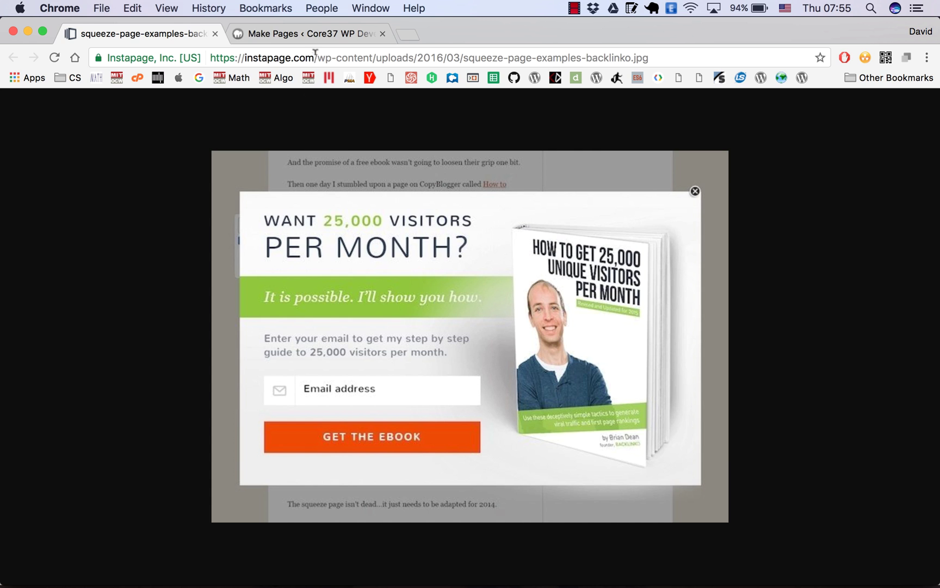
{"action": "left_click", "coordinate": [303, 36]}
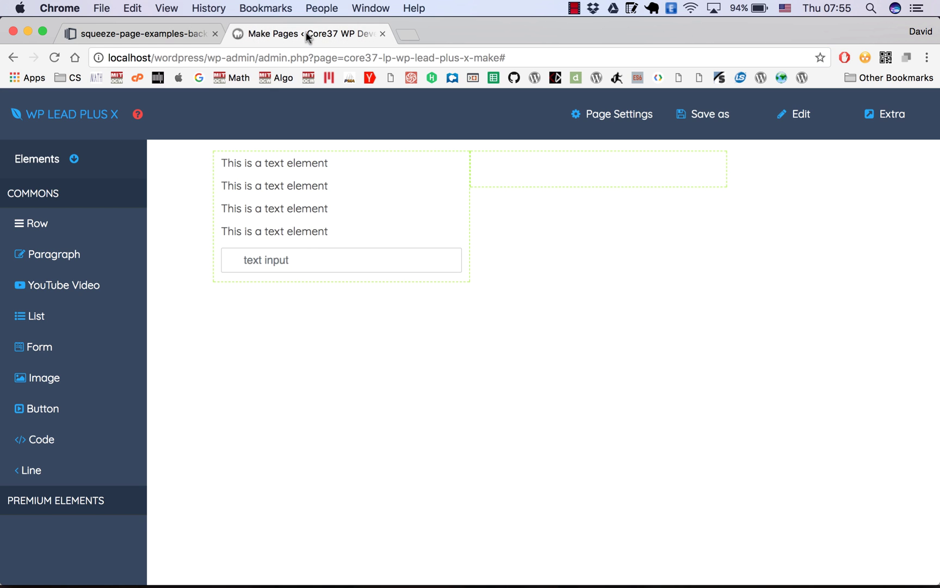
{"action": "mouse_move", "coordinate": [421, 167]}
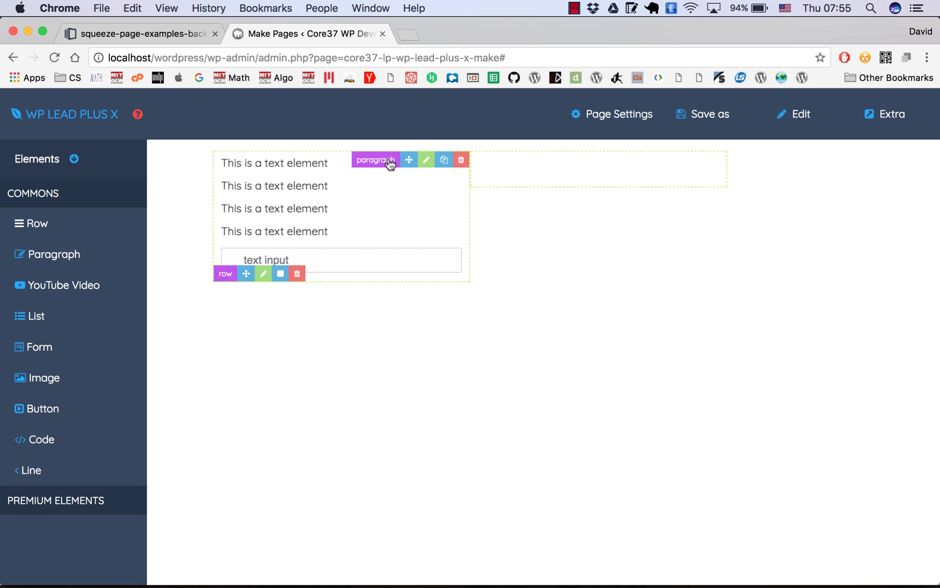
{"action": "left_click", "coordinate": [425, 161]}
{"action": "left_click_drag", "start_coordinate": [553, 353], "coordinate": [543, 208]}
{"action": "left_click_drag", "start_coordinate": [674, 417], "coordinate": [495, 382]}
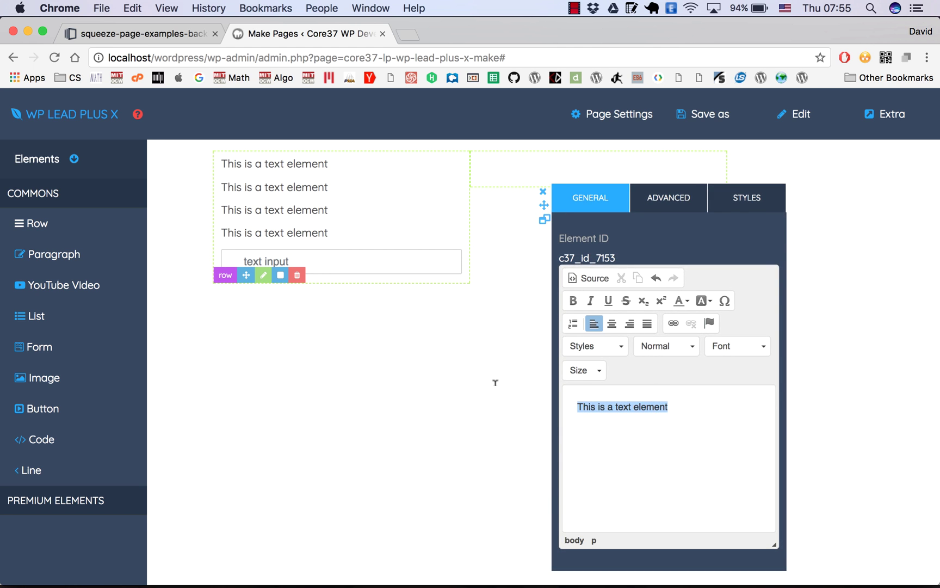
{"action": "type", "text": "WA"}
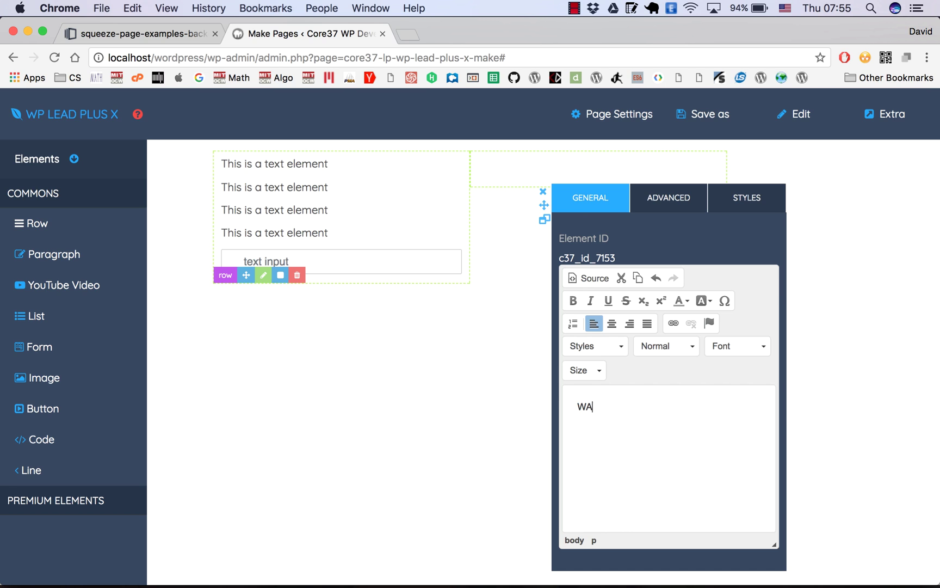
{"action": "type", "text": "NT 2500"}
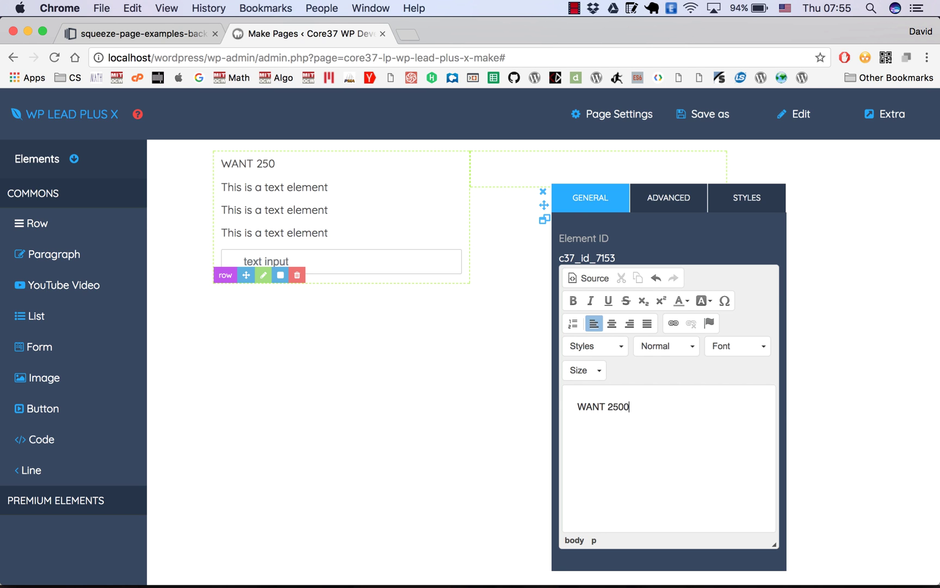
{"action": "key", "text": "BackSpace"}
{"action": "key", "text": "BackSpace"}
{"action": "type", "text": ",000 VISITORS"}
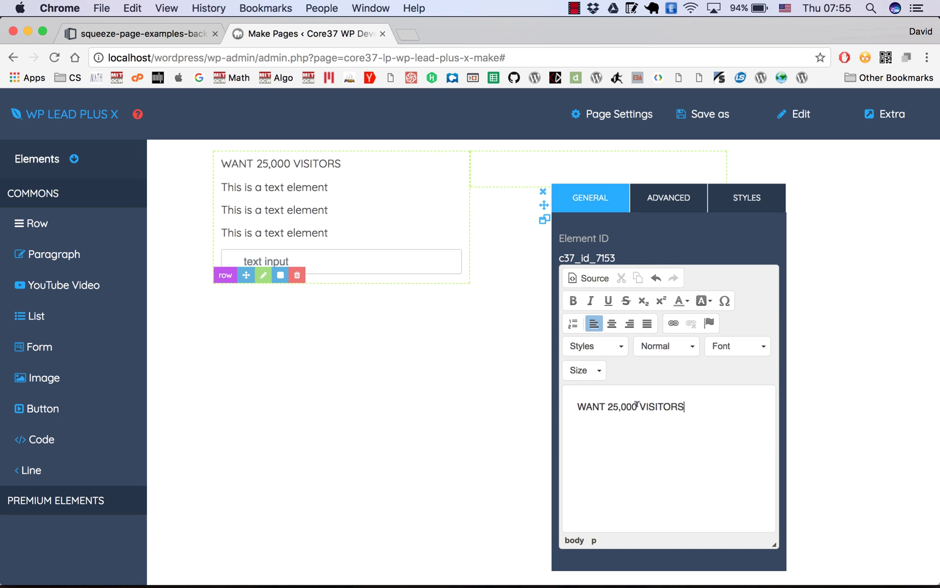
- Color the number 25,000 in the first paragraph dark green
{"action": "left_click_drag", "start_coordinate": [608, 406], "coordinate": [636, 406]}
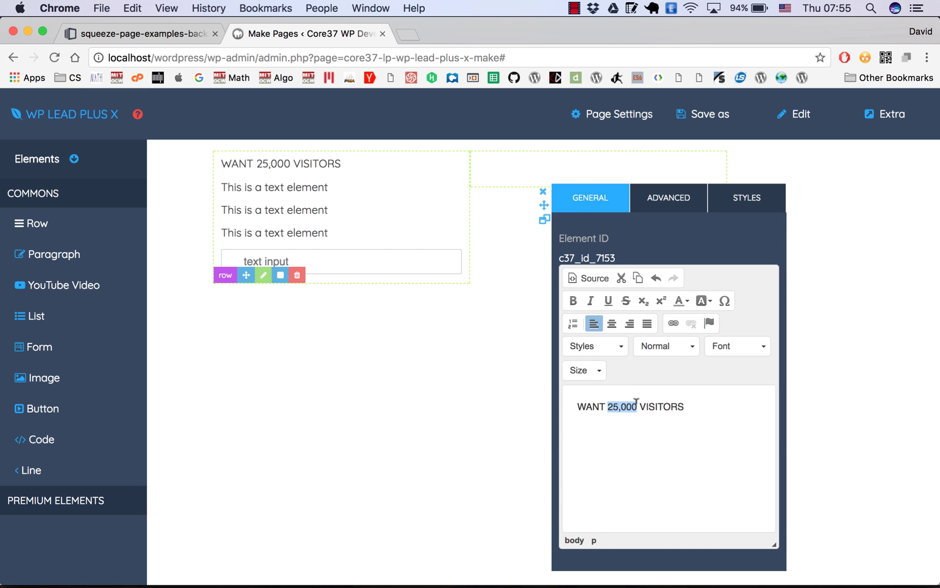
{"action": "left_click", "coordinate": [680, 301]}
{"action": "left_click", "coordinate": [722, 353]}
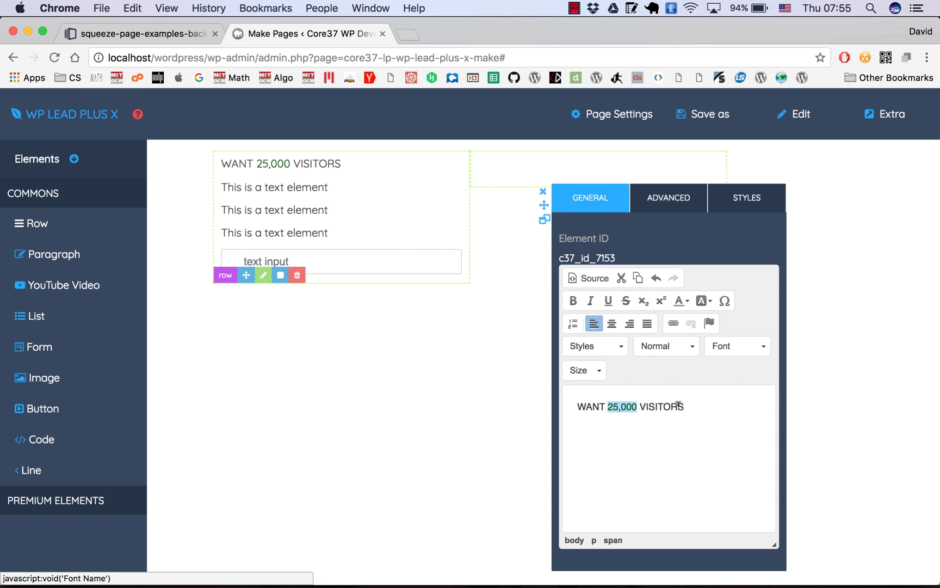
- Set the font size of the whole "WANT 25,000 VISITORS" text to 18
{"action": "left_click_drag", "start_coordinate": [705, 405], "coordinate": [570, 391]}
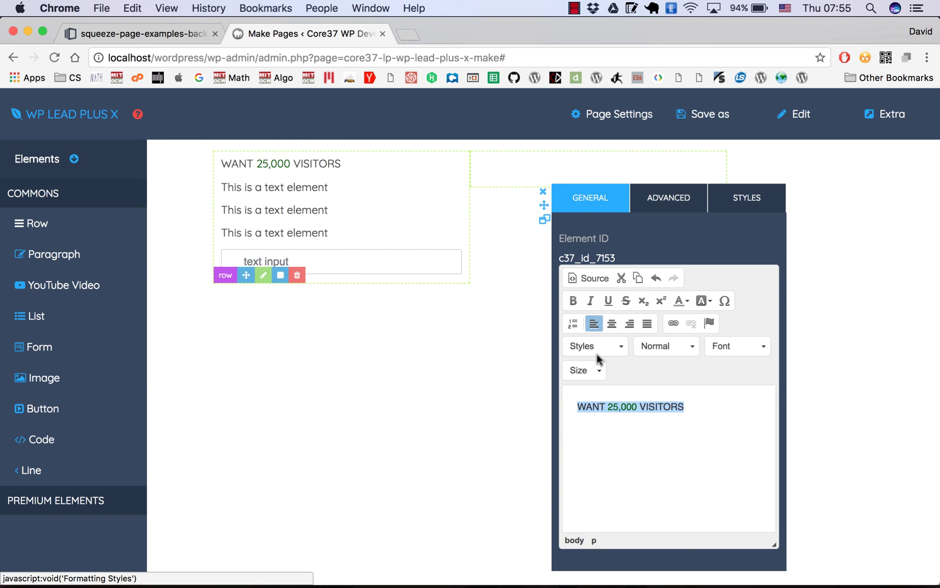
{"action": "left_click", "coordinate": [593, 375]}
{"action": "scroll", "coordinate": [600, 462], "scroll_direction": "down", "scroll_amount": 2}
{"action": "left_click", "coordinate": [592, 488]}
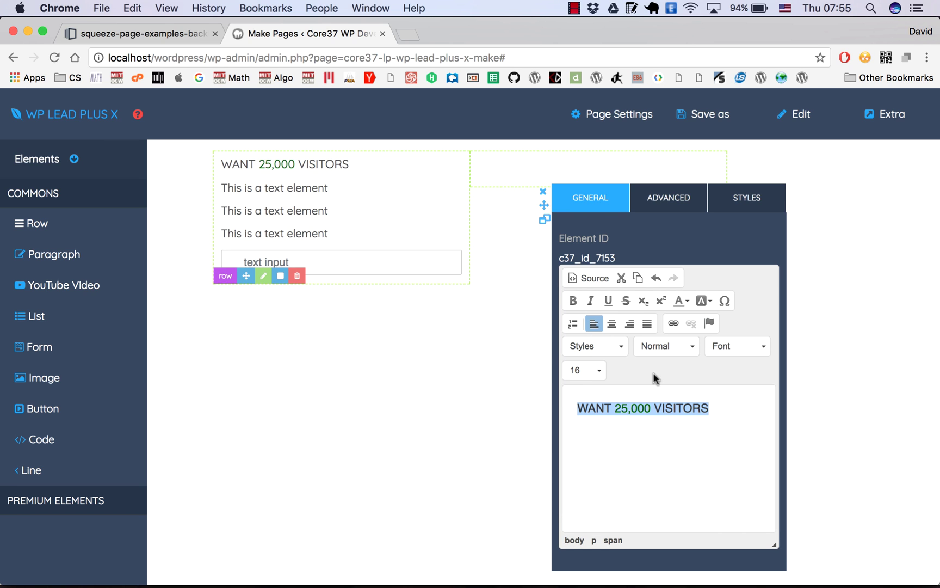
{"action": "left_click", "coordinate": [594, 371]}
{"action": "left_click", "coordinate": [603, 502]}
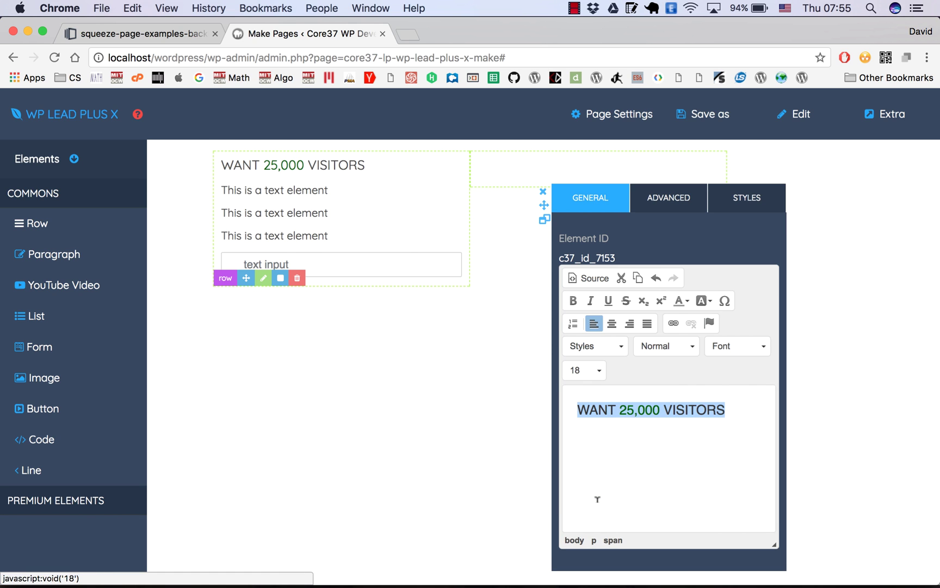
- Replace the second paragraph's text with "PER MONTH"
{"action": "left_click", "coordinate": [542, 191]}
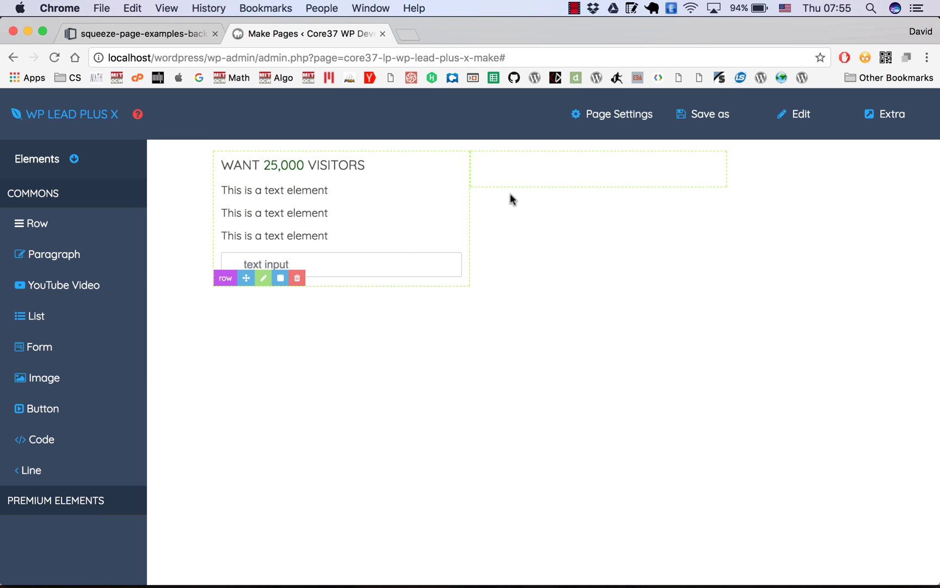
{"action": "left_click", "coordinate": [427, 187]}
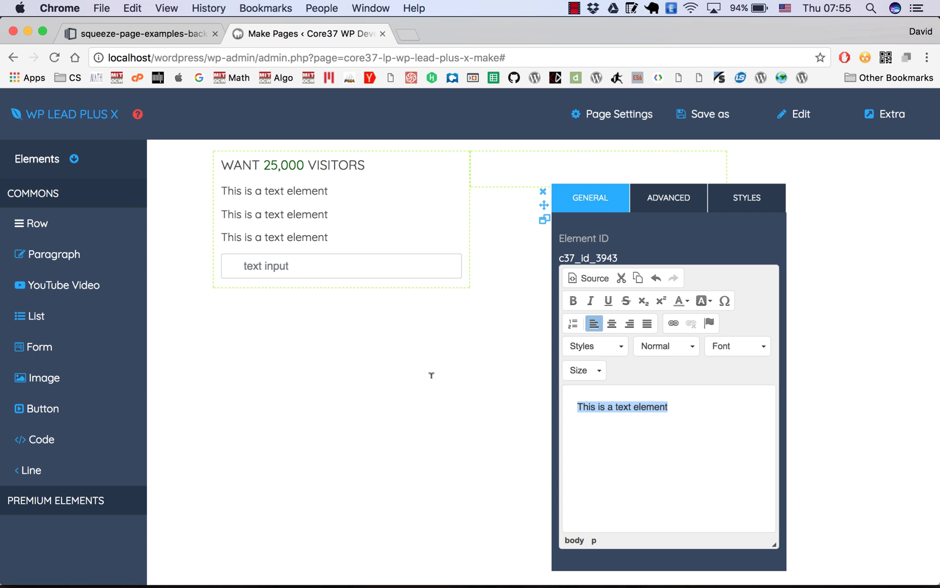
{"action": "type", "text": "PER MONTH"}
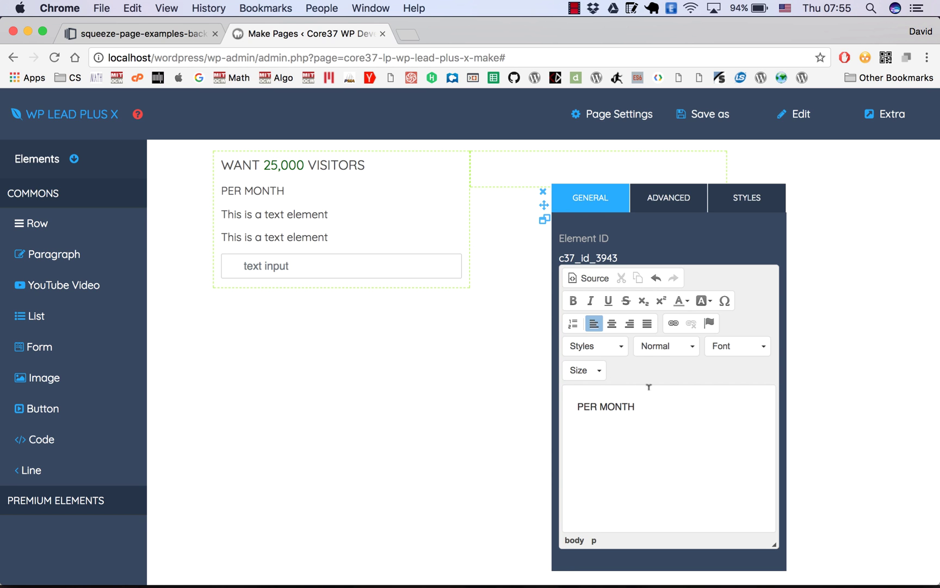
- Set the font size of the whole "PER MONTH" text to 26
{"action": "left_click_drag", "start_coordinate": [685, 412], "coordinate": [437, 398]}
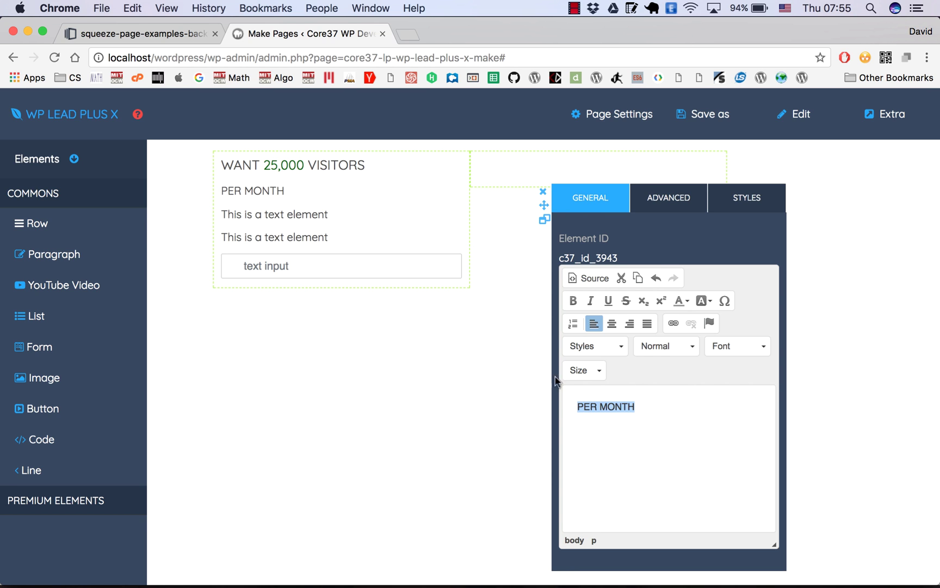
{"action": "left_click", "coordinate": [585, 371]}
{"action": "scroll", "coordinate": [601, 460], "scroll_direction": "down", "scroll_amount": 10}
{"action": "scroll", "coordinate": [596, 479], "scroll_direction": "up", "scroll_amount": 5}
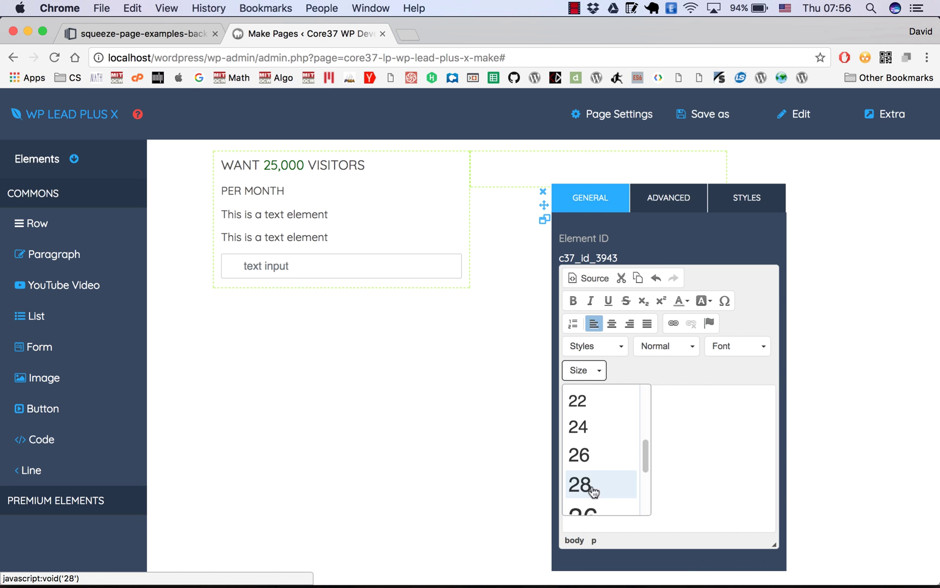
{"action": "left_click", "coordinate": [597, 459]}
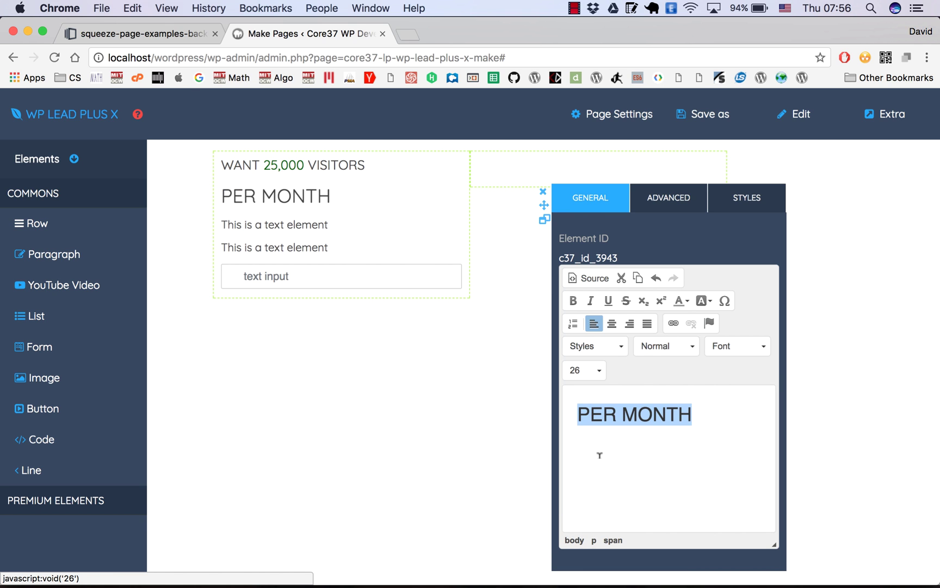
- Compare the headline with the squeeze page example and set the "PER MONTH" text to font size 36
{"action": "left_click", "coordinate": [171, 33]}
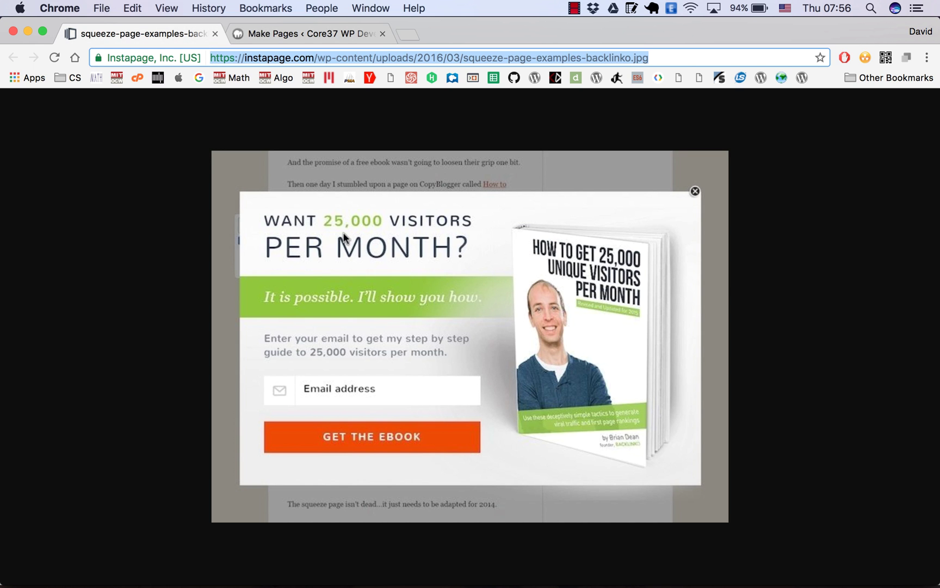
{"action": "left_click", "coordinate": [335, 33]}
{"action": "left_click", "coordinate": [594, 370]}
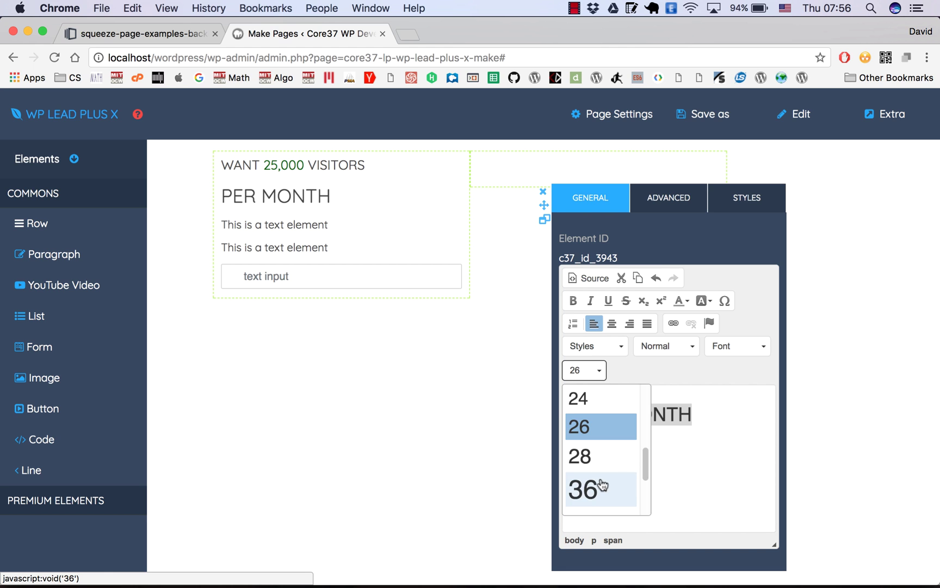
{"action": "left_click", "coordinate": [593, 488]}
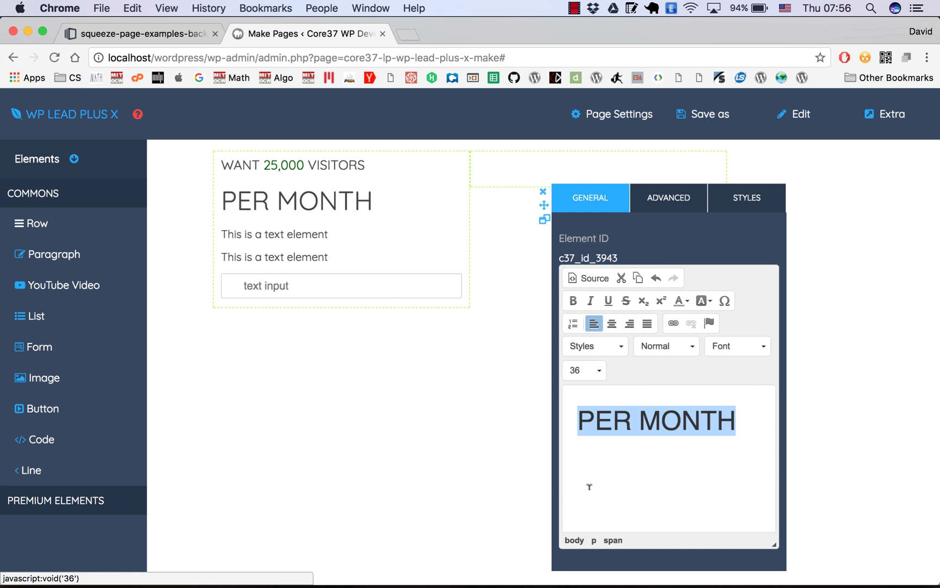
- Following the squeeze page example, replace the third paragraph's text with "It's possible, I'll show you how"
{"action": "left_click", "coordinate": [180, 42]}
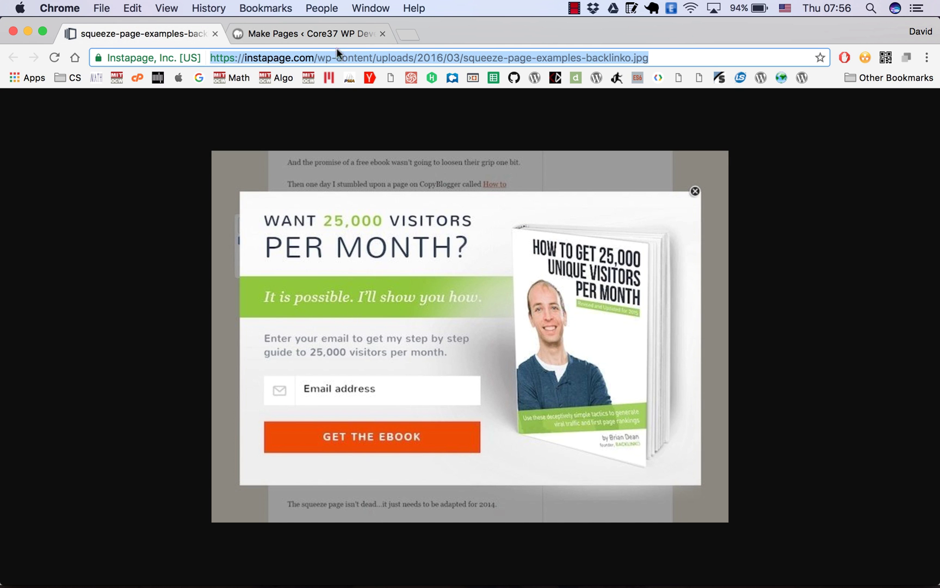
{"action": "left_click", "coordinate": [335, 34]}
{"action": "left_click", "coordinate": [426, 233]}
{"action": "left_click_drag", "start_coordinate": [694, 415], "coordinate": [380, 407]}
{"action": "type", "text": "IT'S PO"}
{"action": "key", "text": "BackSpace"}
{"action": "key", "text": "BackSpace"}
{"action": "key", "text": "BackSpace"}
{"action": "key", "text": "BackSpace"}
{"action": "key", "text": "BackSpace"}
{"action": "key", "text": "BackSpace"}
{"action": "key", "text": "BackSpace"}
{"action": "type", "text": "It's possibi"}
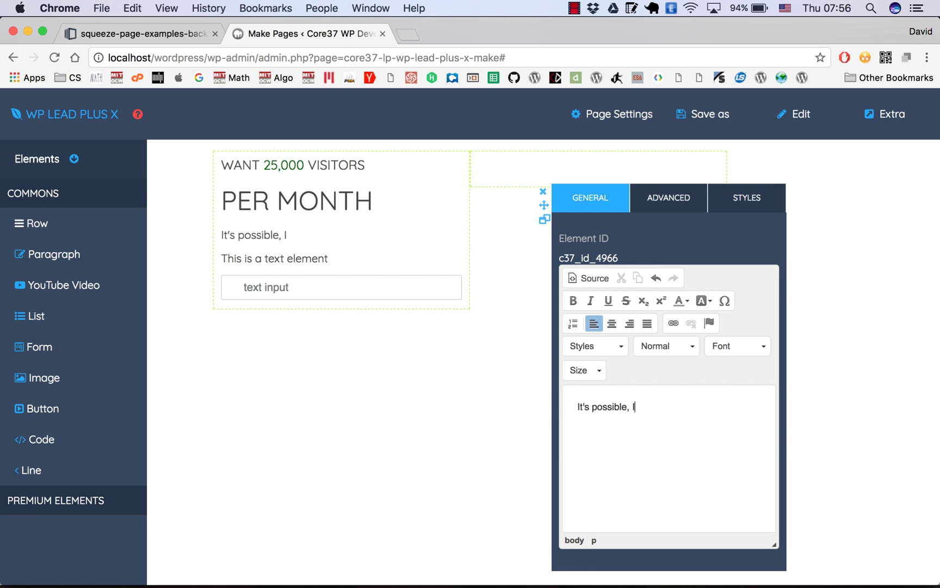
{"action": "type", "text": "le, I'll show you how"}
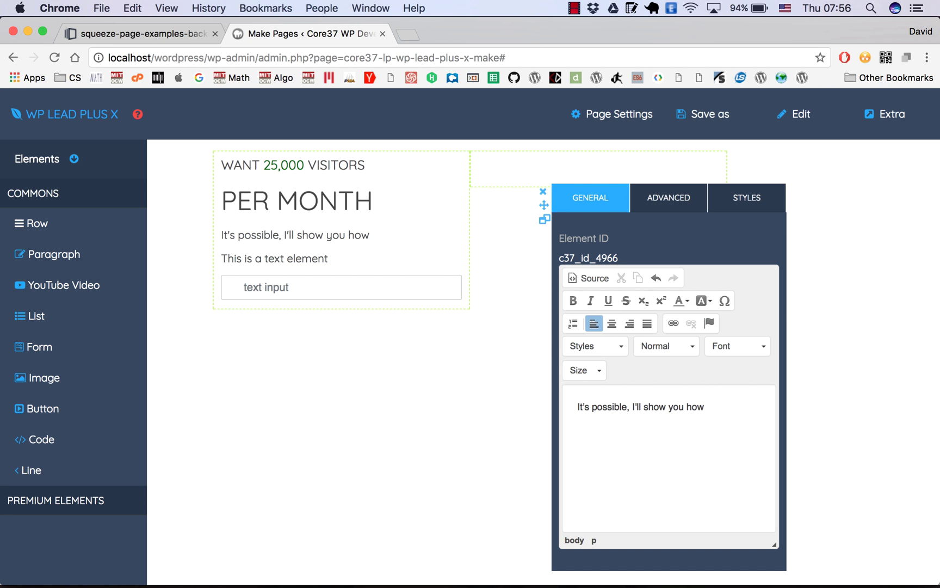
- Check the squeeze page example and replace the fourth paragraph's text with "Enter your email to get the insights"
{"action": "left_click", "coordinate": [183, 37]}
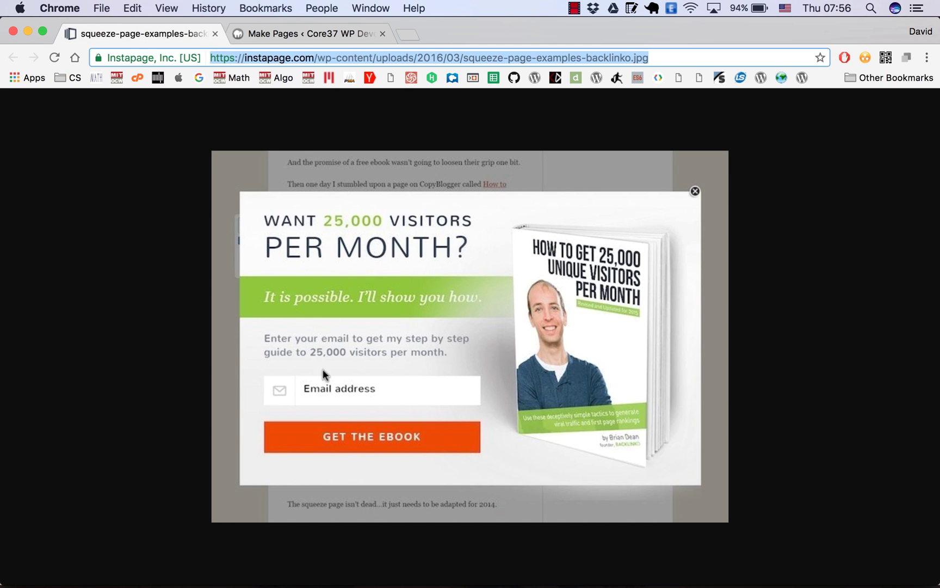
{"action": "left_click", "coordinate": [310, 32]}
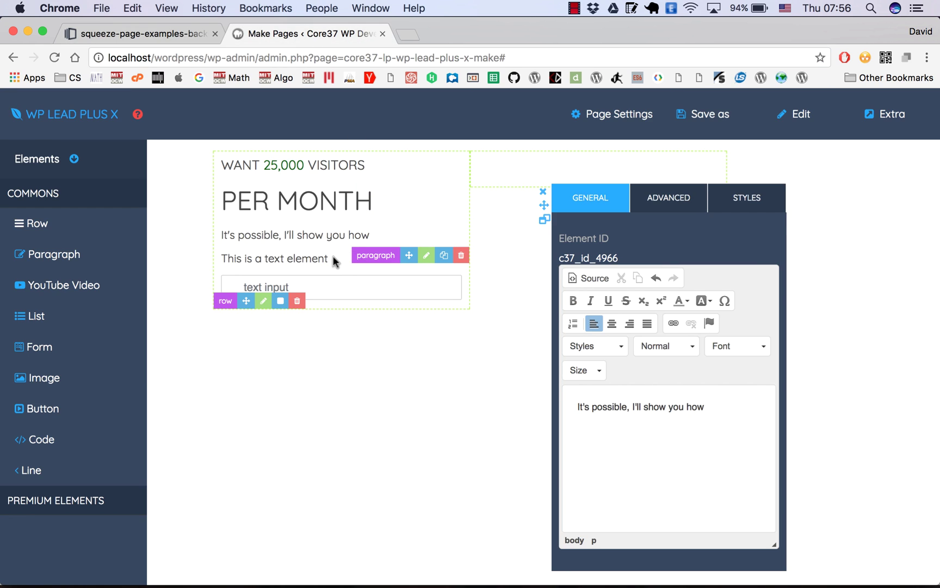
{"action": "left_click", "coordinate": [419, 260]}
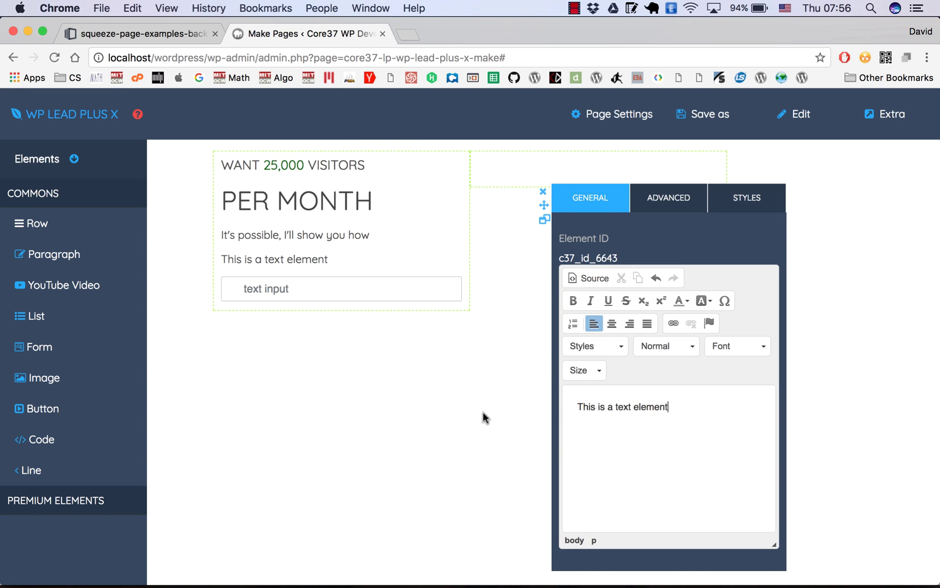
{"action": "key", "text": "super+a"}
{"action": "type", "text": "Enter your meai"}
{"action": "key", "text": "BackSpace"}
{"action": "key", "text": "BackSpace"}
{"action": "type", "text": "email to"}
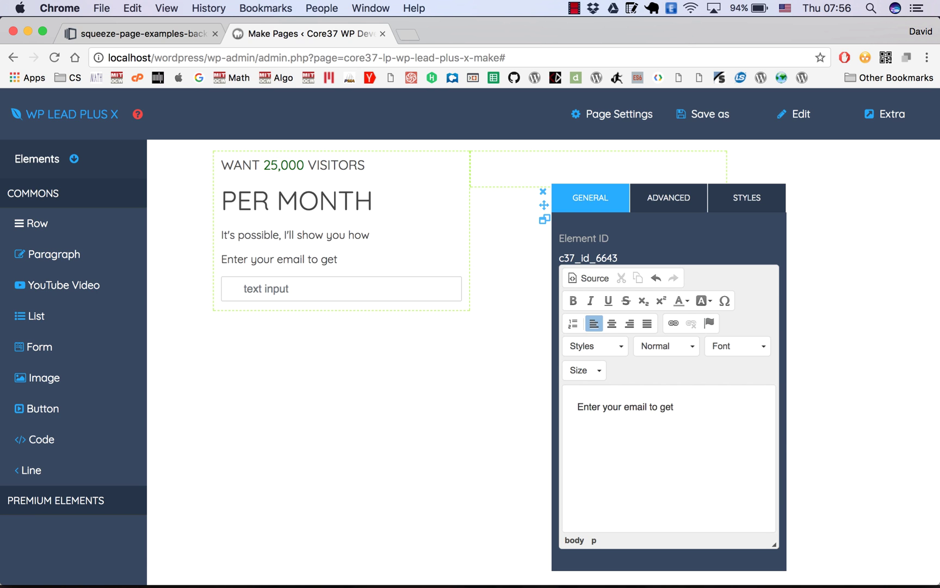
{"action": "type", "text": " get the insights"}
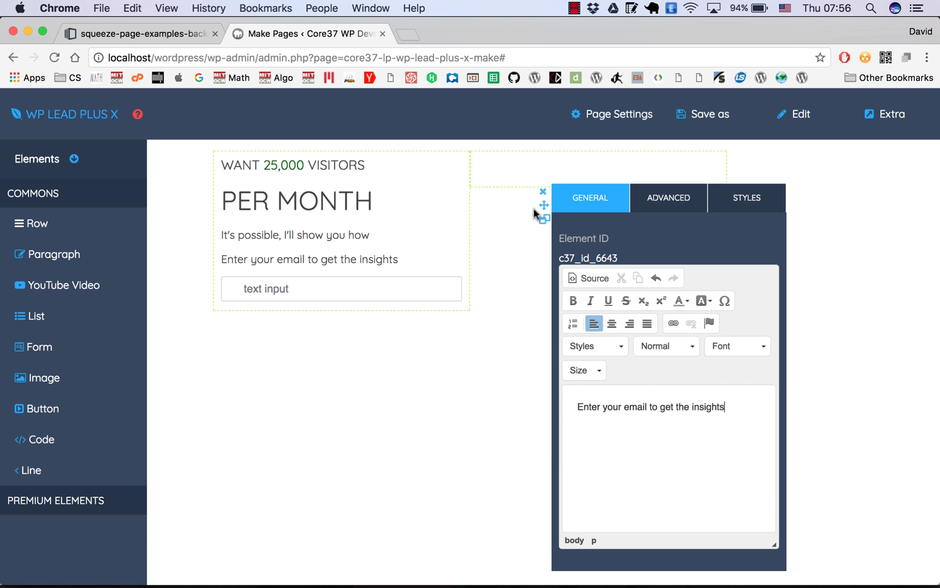
{"action": "left_click", "coordinate": [542, 192]}
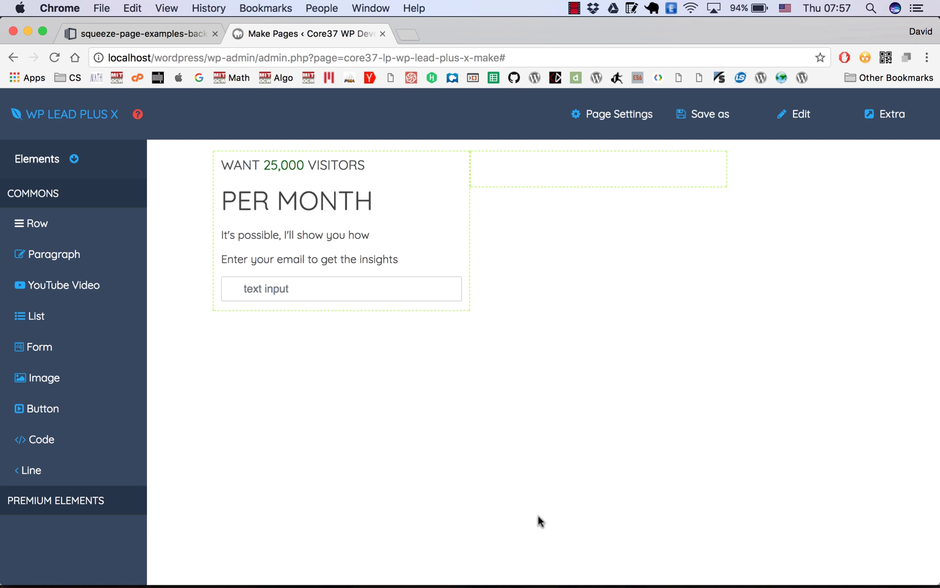
- Switch to Sublime Text, copy the whole HTML form code with the email input and Subscribe button, and minimize the editor window
{"action": "key", "text": "super+Tab"}
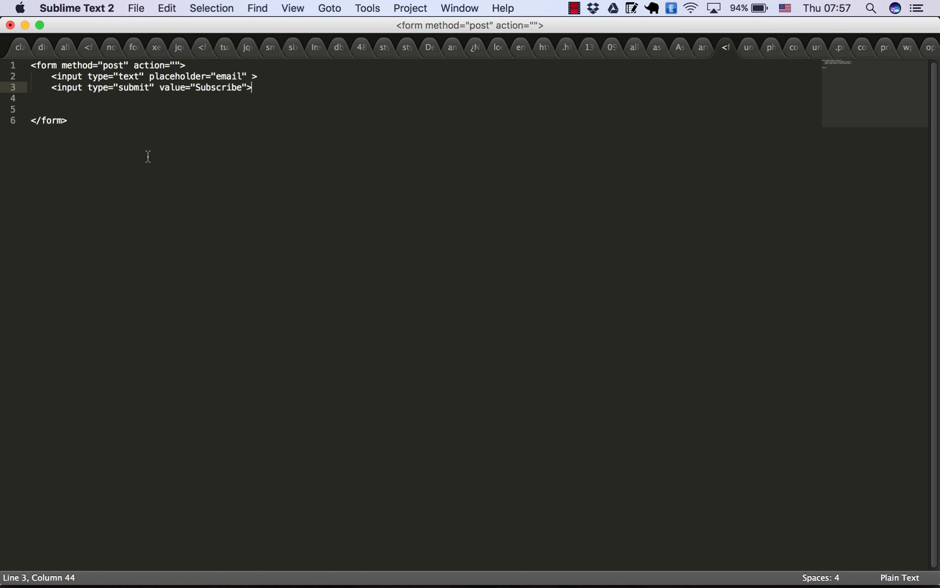
{"action": "left_click_drag", "start_coordinate": [148, 157], "coordinate": [2, 20]}
{"action": "right_click", "coordinate": [88, 69]}
{"action": "left_click", "coordinate": [132, 74]}
{"action": "left_click", "coordinate": [25, 25]}
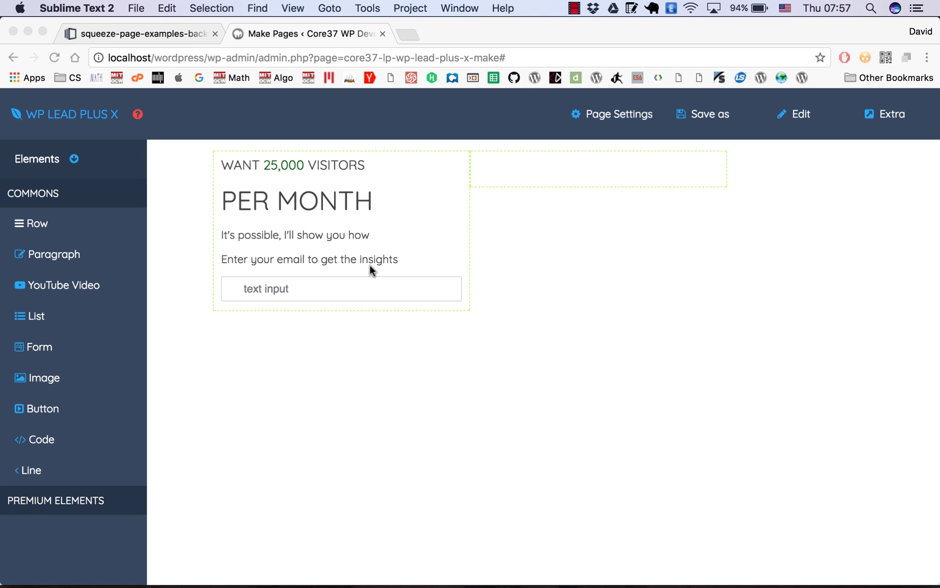
- Back in Chrome, replace the form element's code with the copied email subscription form code and close its settings
{"action": "left_click", "coordinate": [428, 363]}
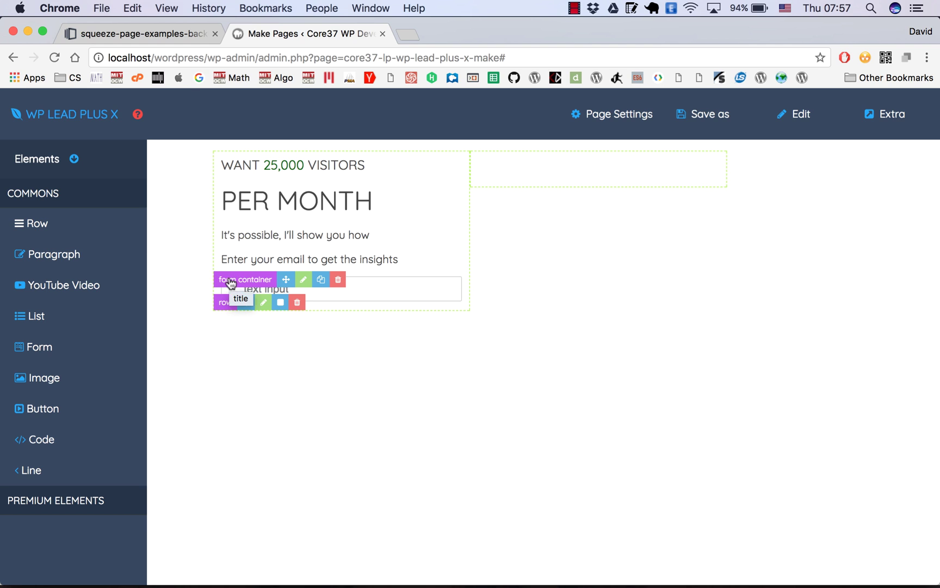
{"action": "left_click", "coordinate": [305, 286]}
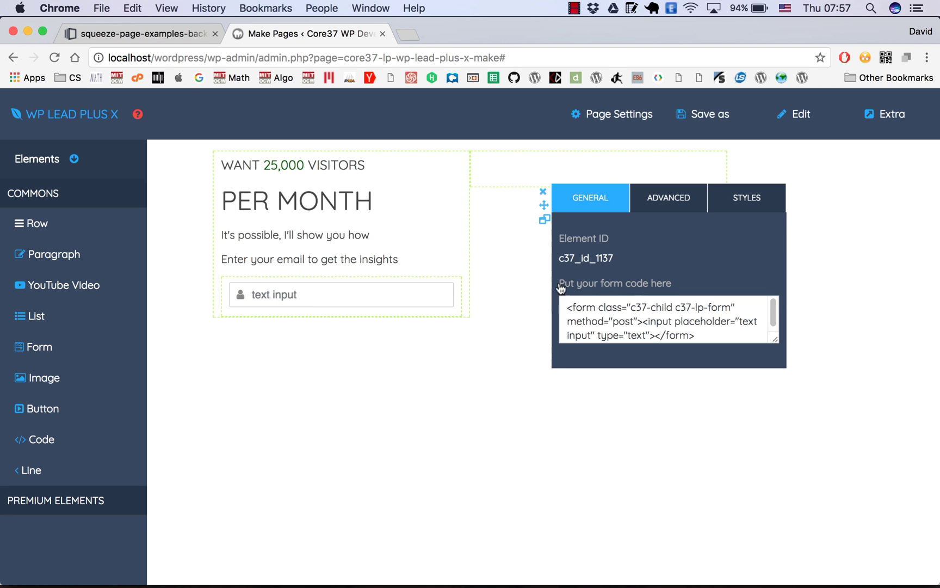
{"action": "double_click", "coordinate": [650, 313]}
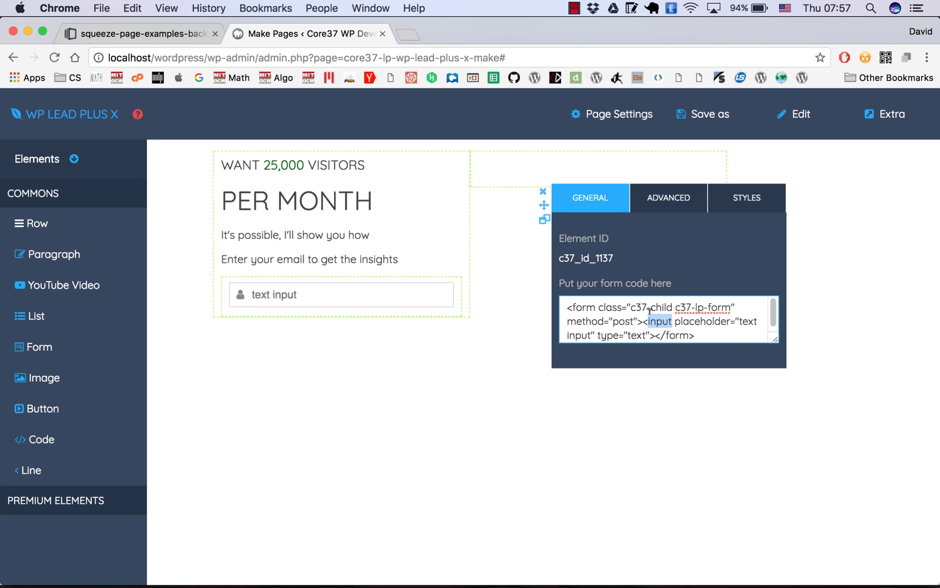
{"action": "key", "text": "super+a"}
{"action": "key", "text": "super+v"}
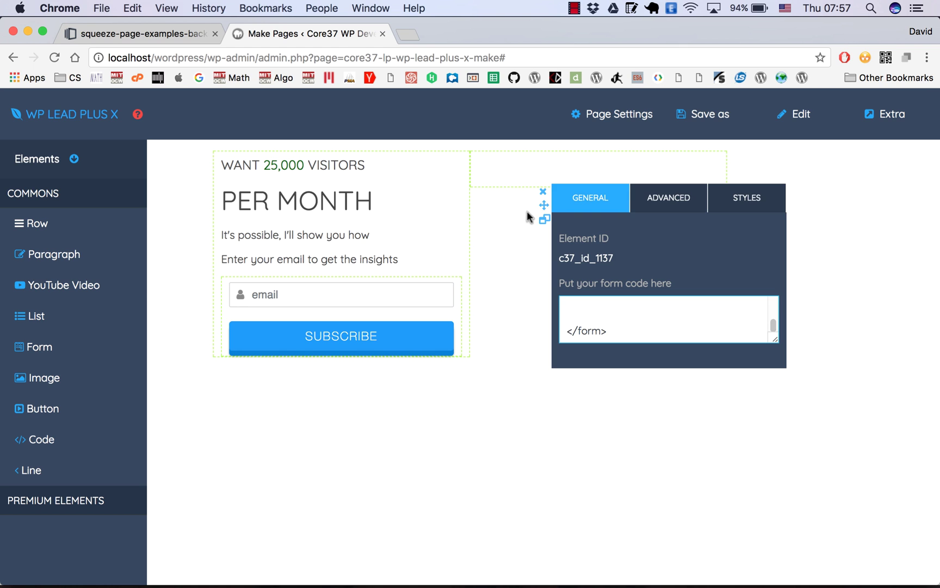
{"action": "left_click", "coordinate": [543, 191]}
- Check the squeeze page example and add an image element to the empty second column
{"action": "left_click", "coordinate": [157, 32]}
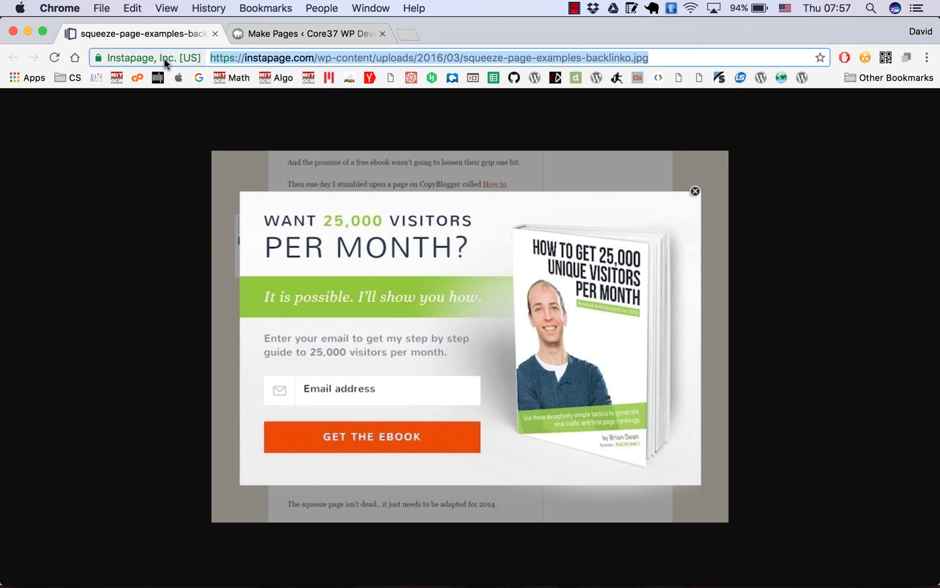
{"action": "left_click", "coordinate": [311, 33]}
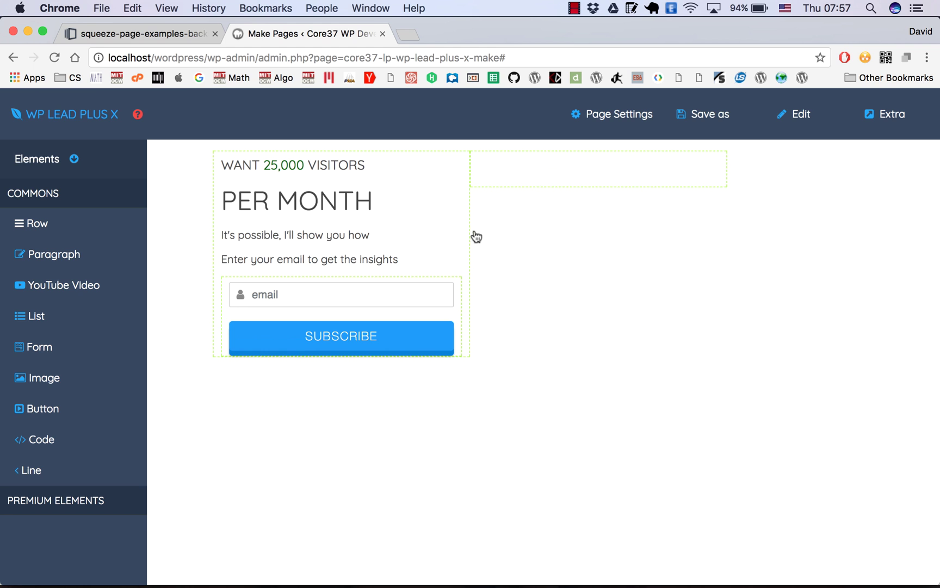
{"action": "left_click_drag", "start_coordinate": [47, 379], "coordinate": [601, 197]}
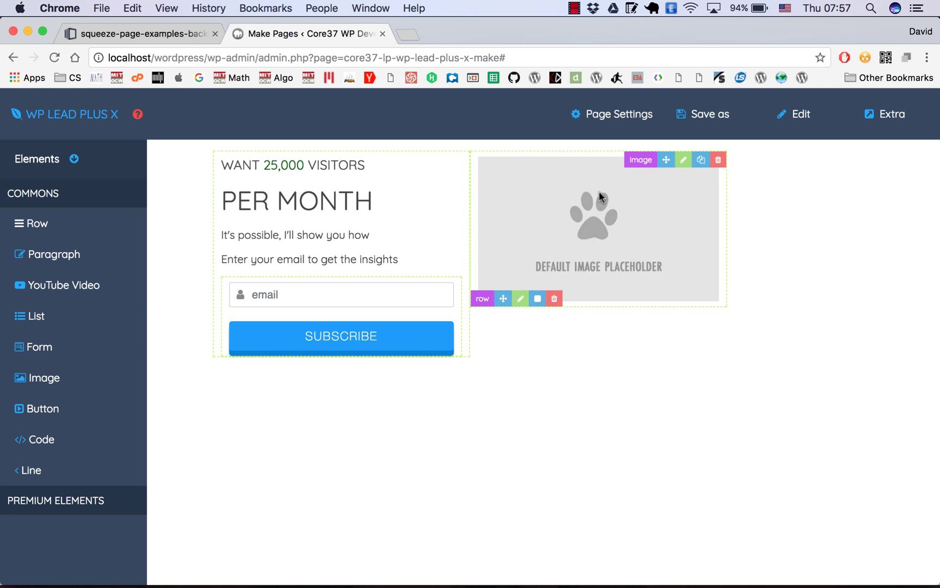
- Change the second column's placeholder image to mail-icon.png from the media library and close the image settings
{"action": "left_click", "coordinate": [684, 160]}
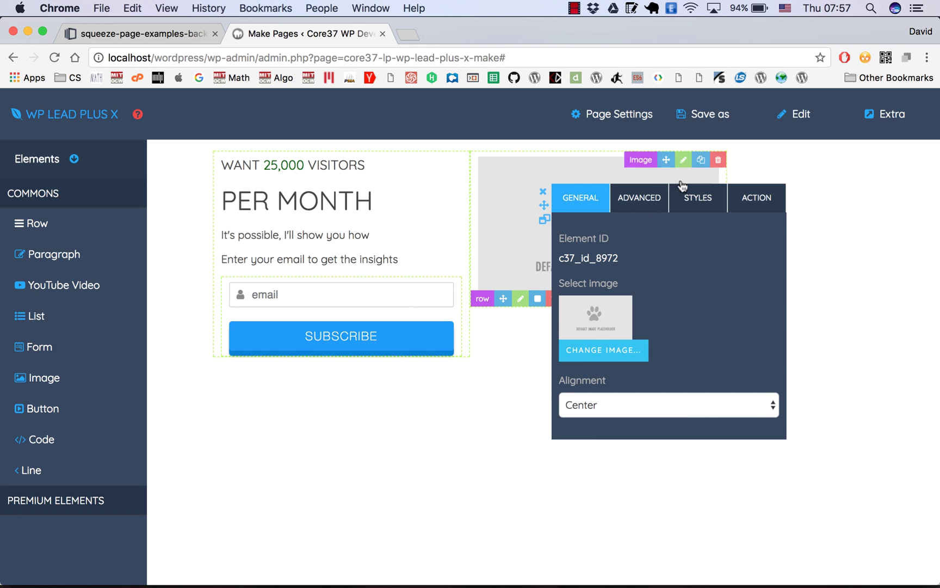
{"action": "left_click", "coordinate": [600, 351]}
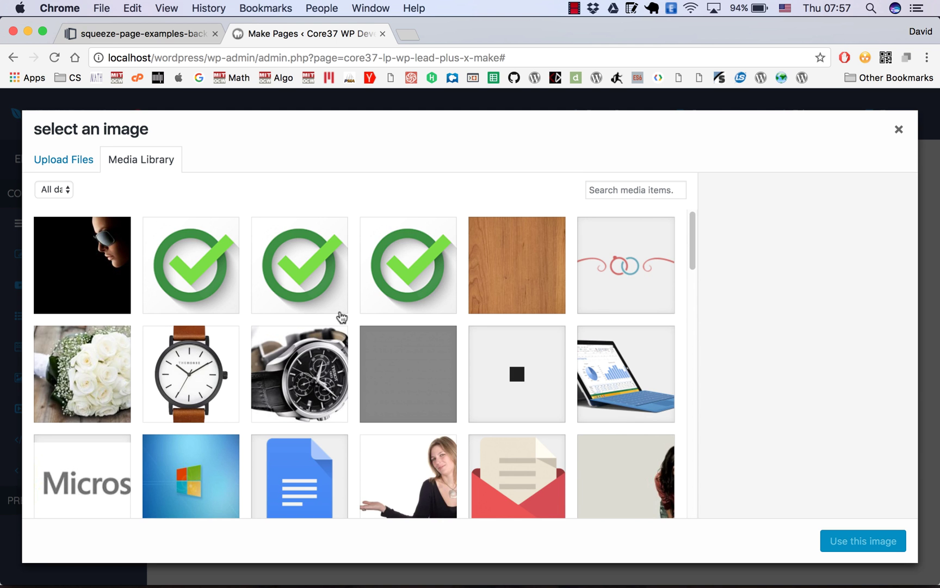
{"action": "scroll", "coordinate": [344, 330], "scroll_direction": "down", "scroll_amount": 2}
{"action": "scroll", "coordinate": [344, 329], "scroll_direction": "down", "scroll_amount": 10}
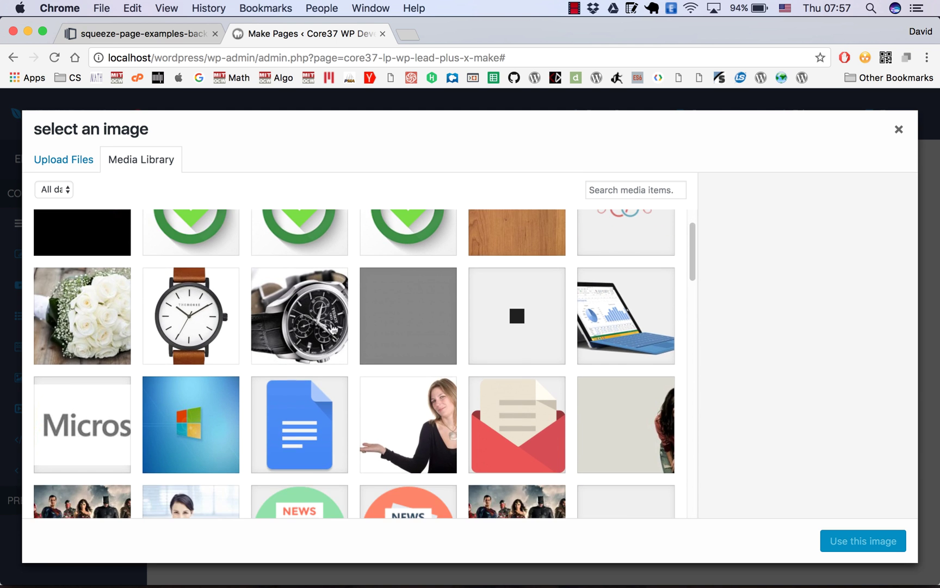
{"action": "scroll", "coordinate": [313, 299], "scroll_direction": "up", "scroll_amount": 5}
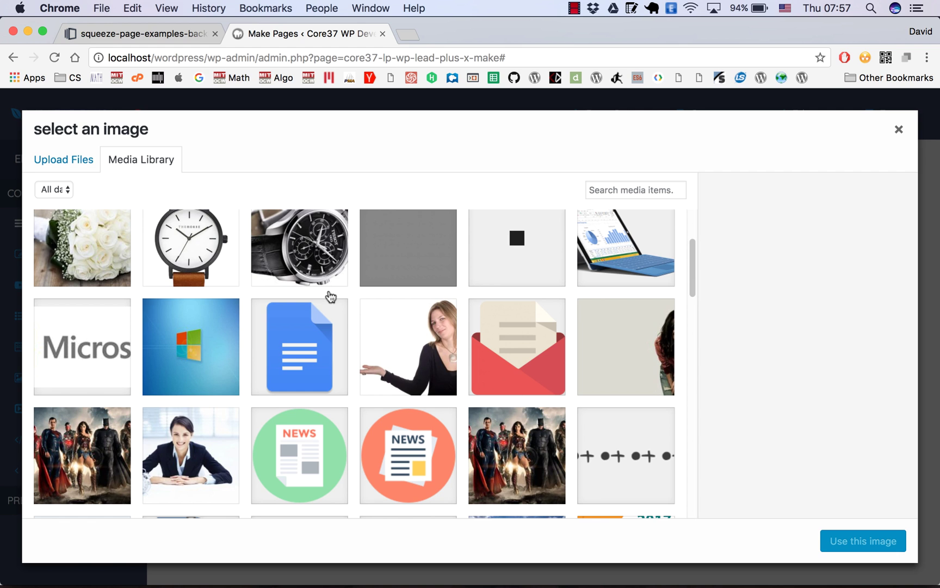
{"action": "left_click", "coordinate": [508, 354]}
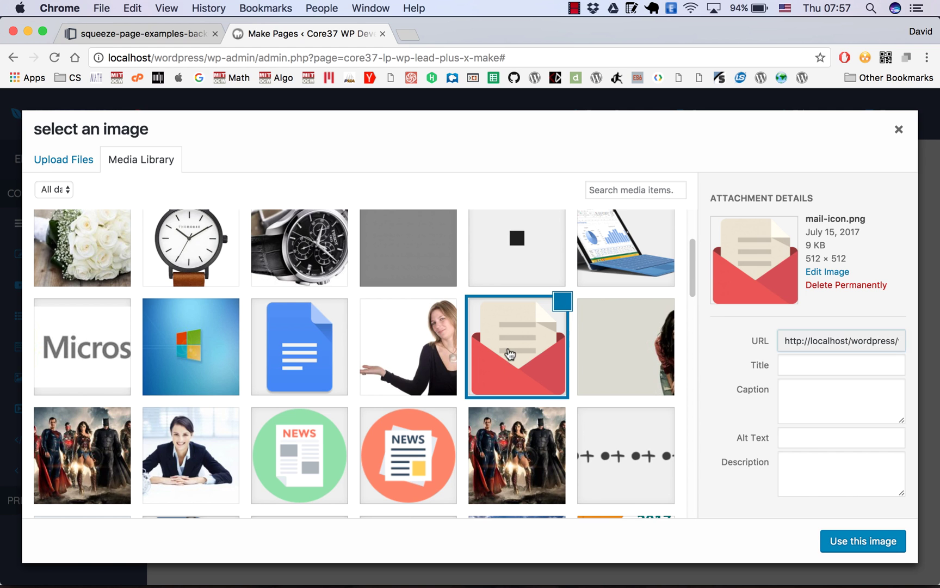
{"action": "left_click", "coordinate": [851, 544]}
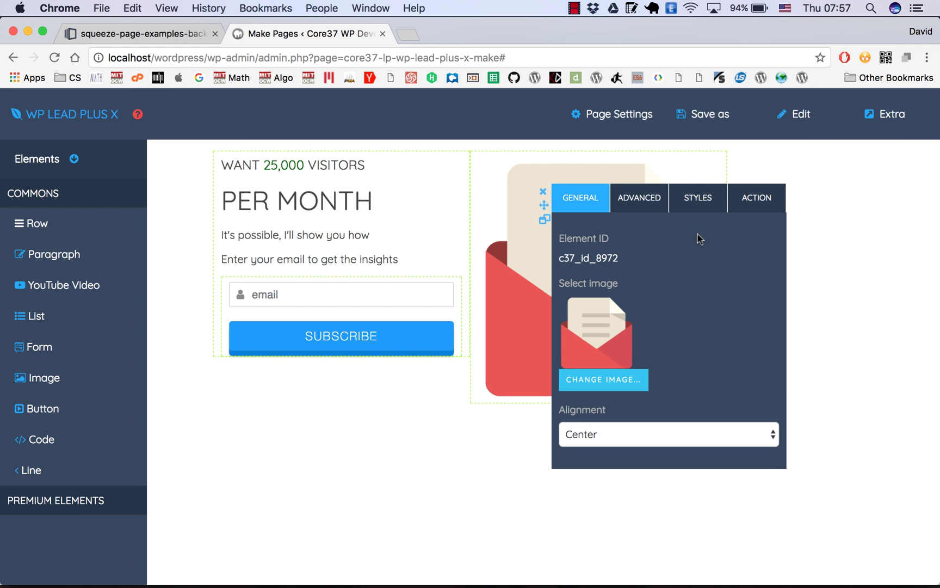
{"action": "left_click", "coordinate": [543, 194]}
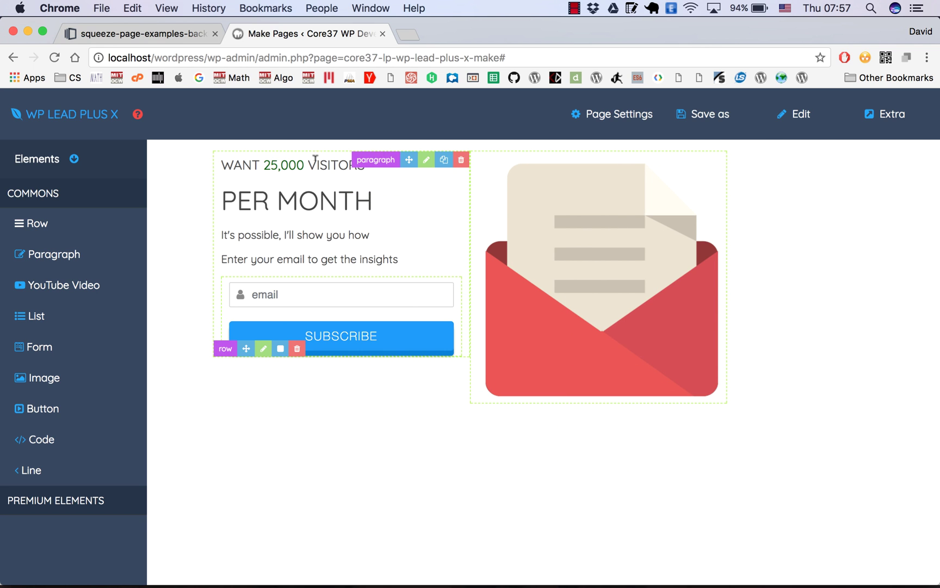
- Check the squeeze page example, and set the first column's top padding to 20
{"action": "left_click", "coordinate": [119, 35]}
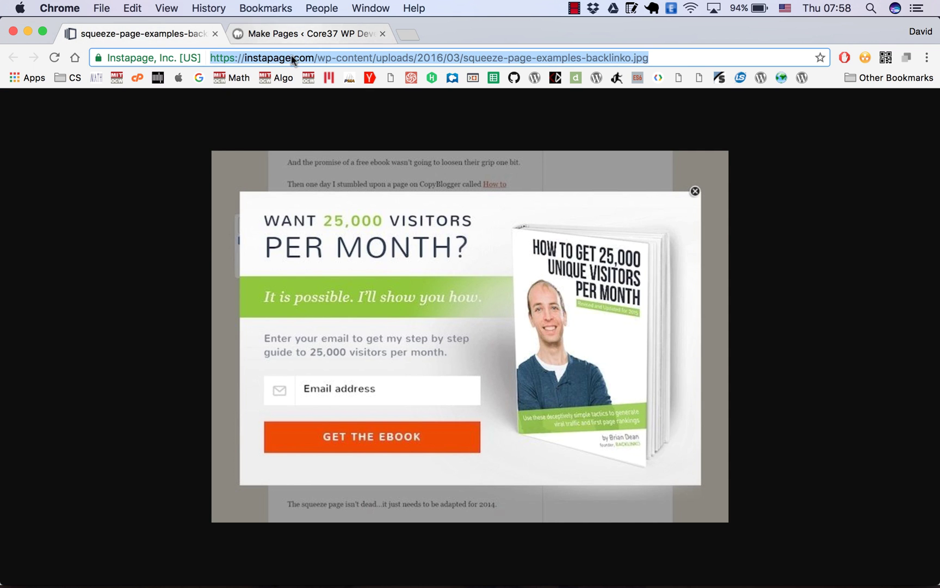
{"action": "left_click", "coordinate": [361, 38]}
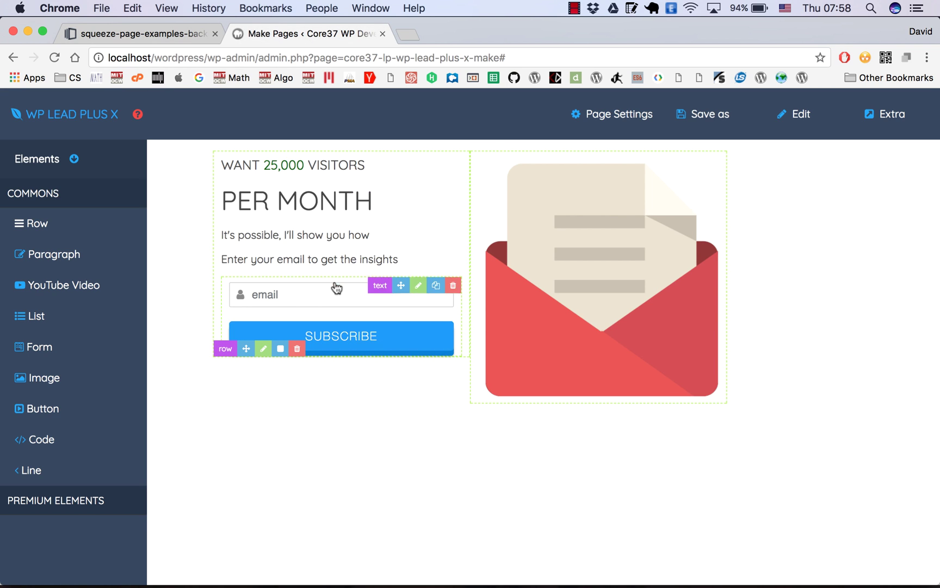
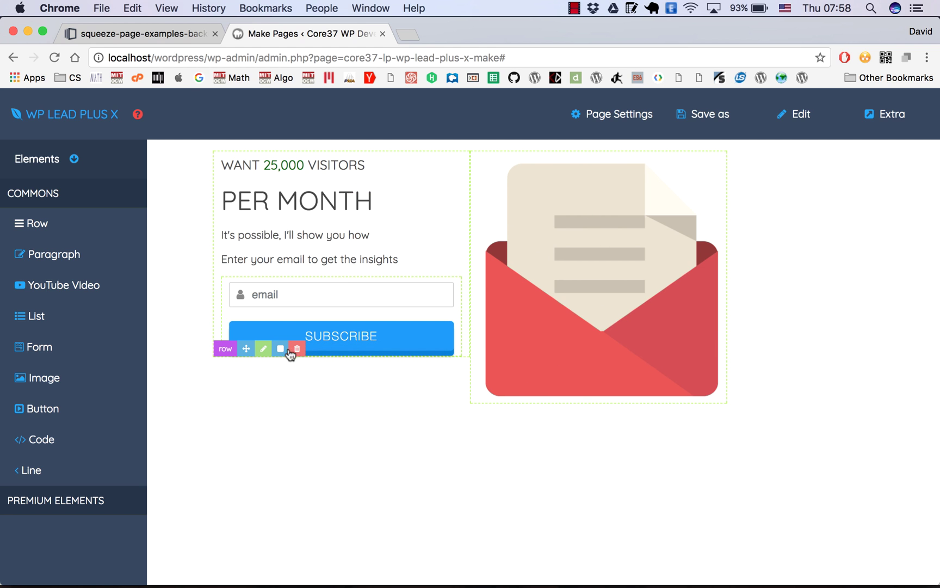
{"action": "left_click", "coordinate": [281, 351]}
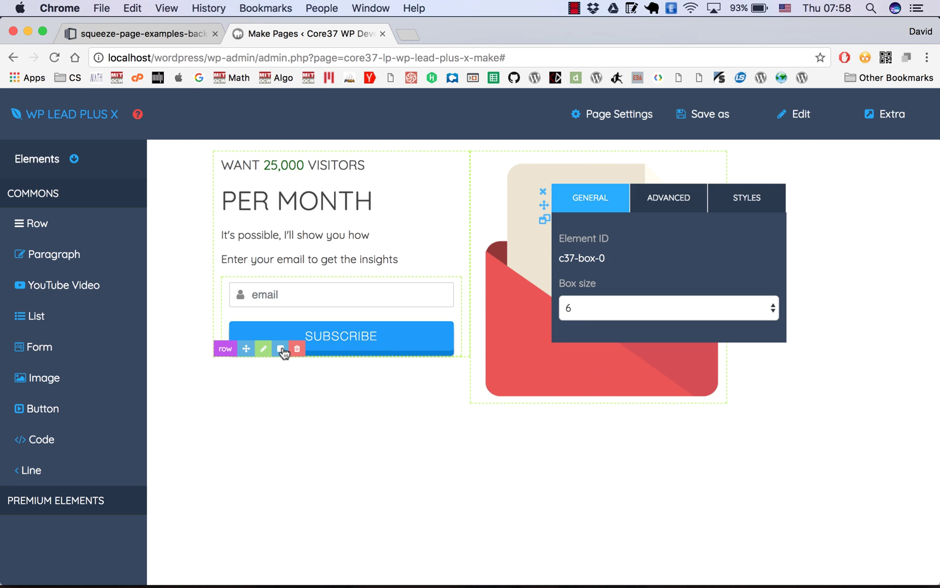
{"action": "left_click", "coordinate": [671, 205]}
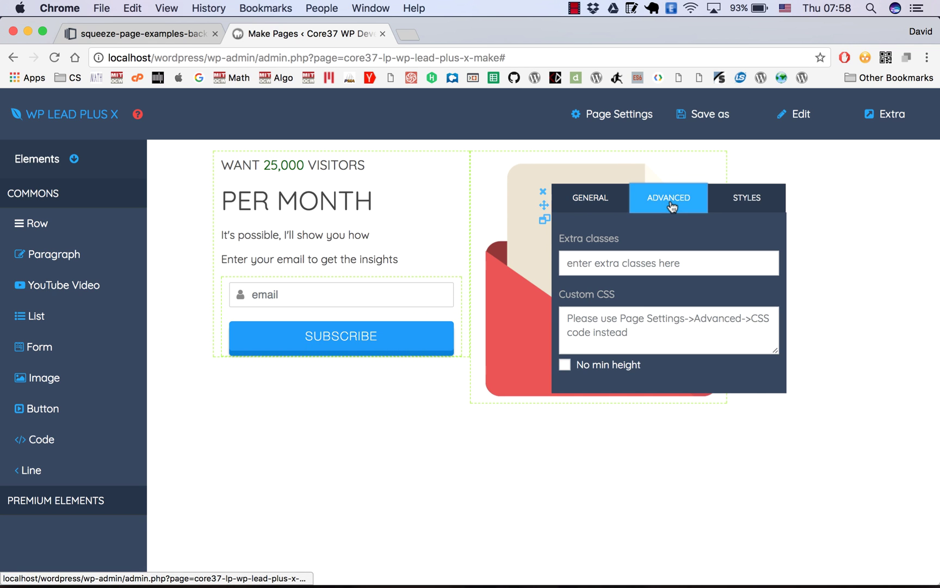
{"action": "left_click", "coordinate": [719, 206]}
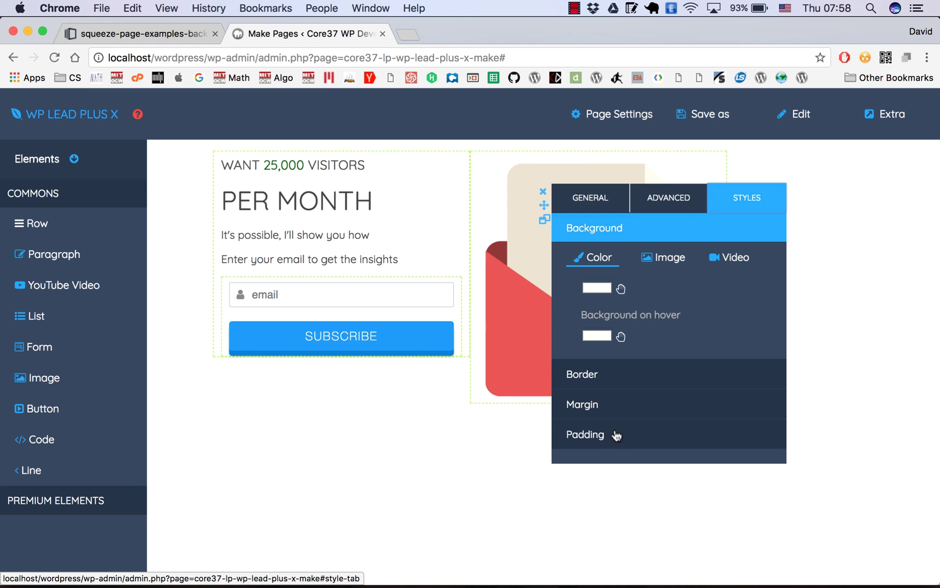
{"action": "left_click", "coordinate": [599, 443]}
{"action": "left_click", "coordinate": [584, 377]}
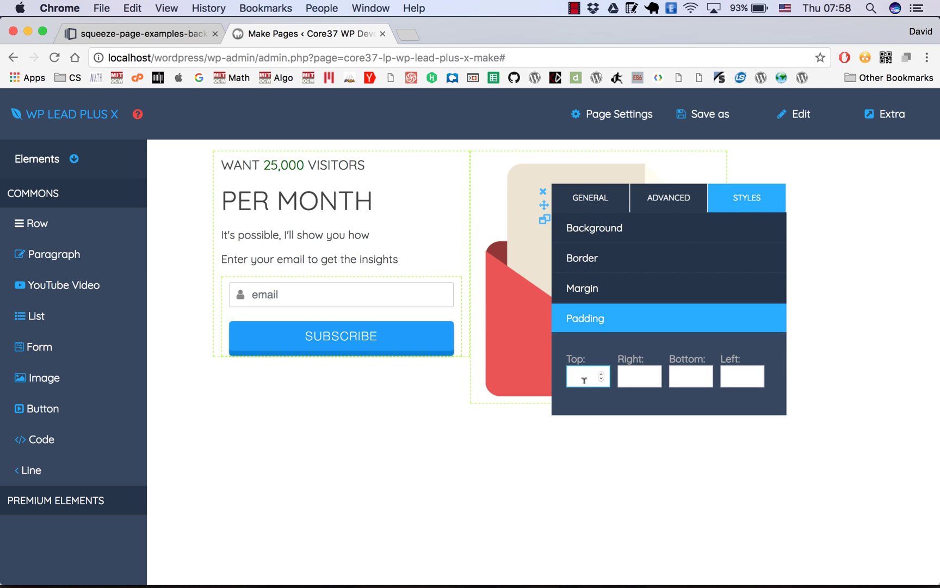
{"action": "type", "text": "20"}
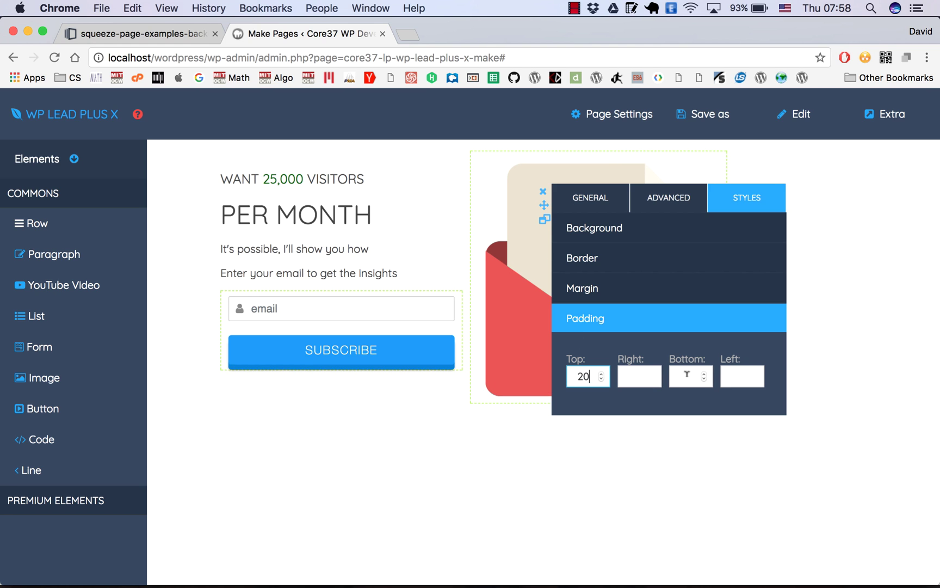
- Set the first column's left padding to 10, bottom to 20 and right to 10, and close its settings
{"action": "left_click", "coordinate": [740, 376]}
{"action": "type", "text": "1"}
{"action": "left_click_drag", "start_coordinate": [740, 376], "coordinate": [720, 384]}
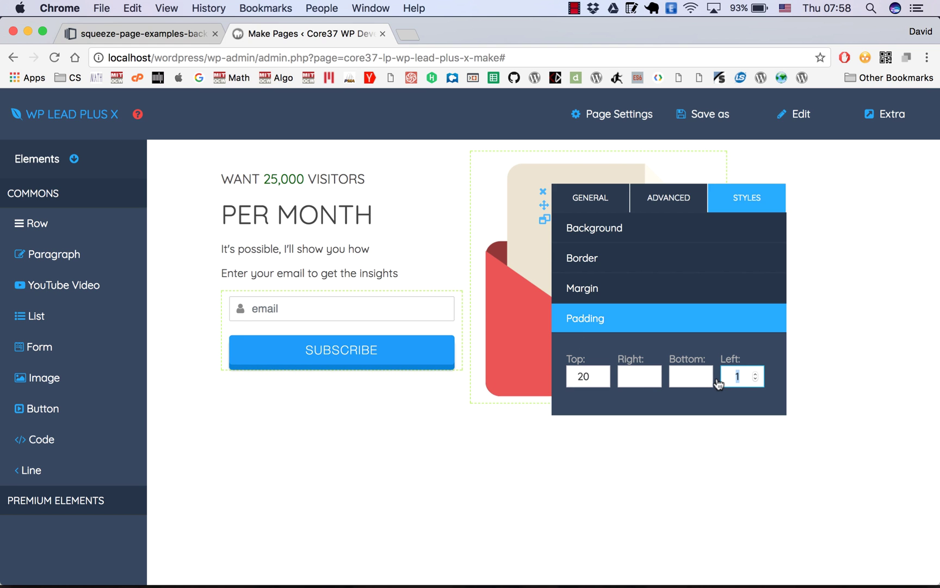
{"action": "type", "text": "10"}
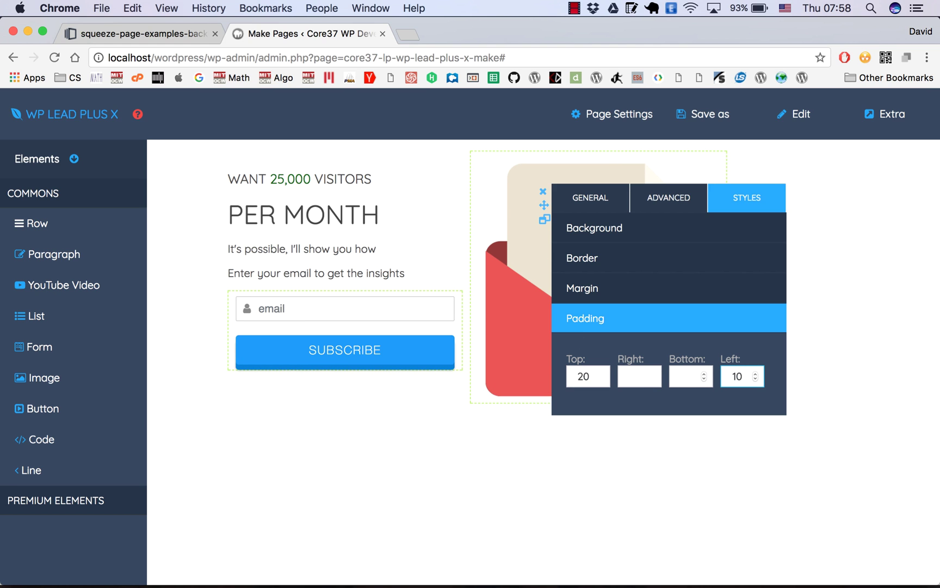
{"action": "left_click", "coordinate": [683, 374]}
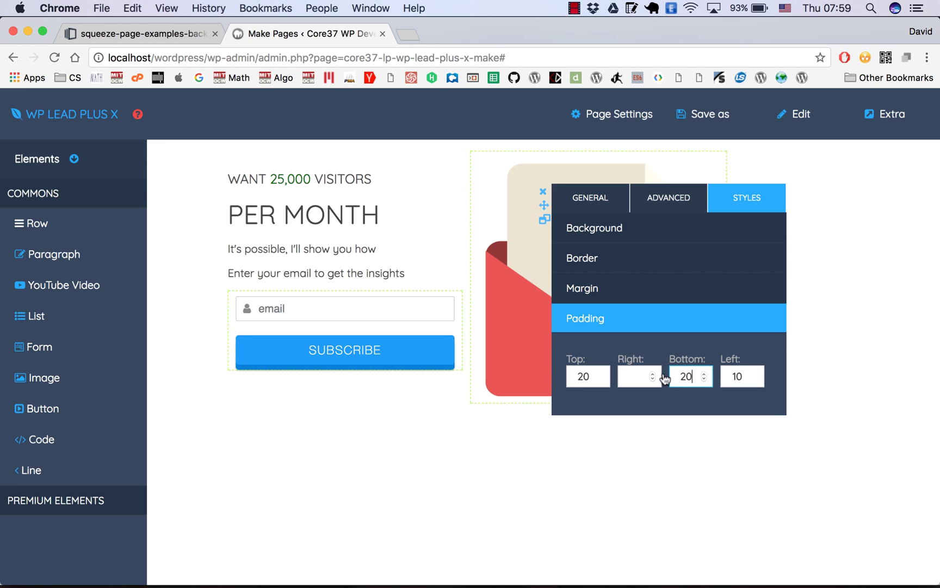
{"action": "left_click_drag", "start_coordinate": [689, 375], "coordinate": [679, 375]}
{"action": "left_click", "coordinate": [632, 376]}
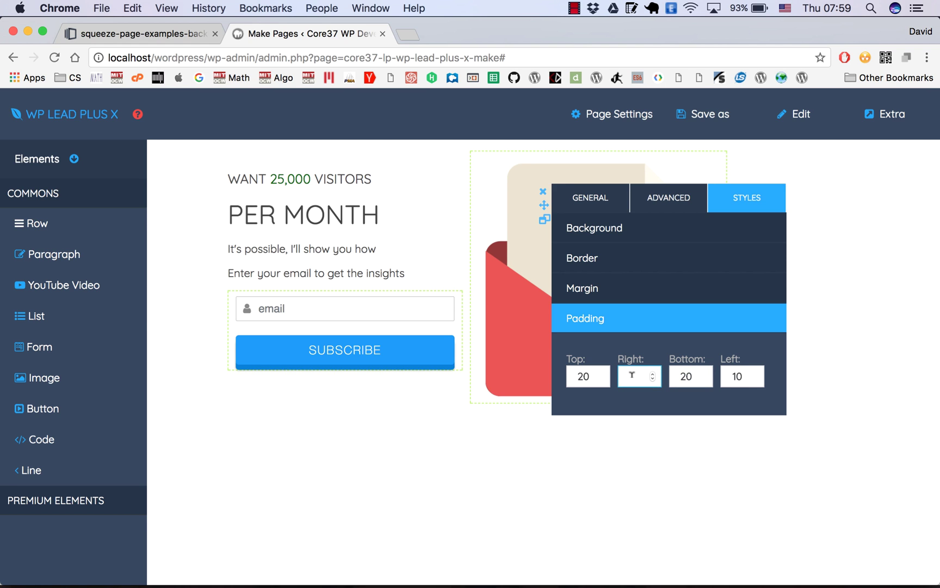
{"action": "type", "text": "10"}
{"action": "left_click", "coordinate": [543, 191]}
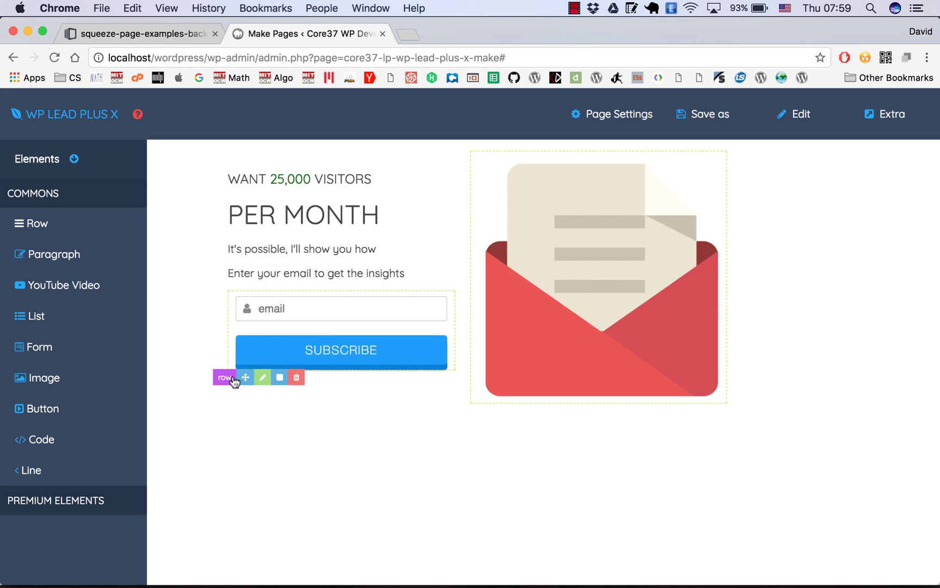
- Give the whole row a light mint green background color and close the row settings
{"action": "left_click", "coordinate": [263, 377]}
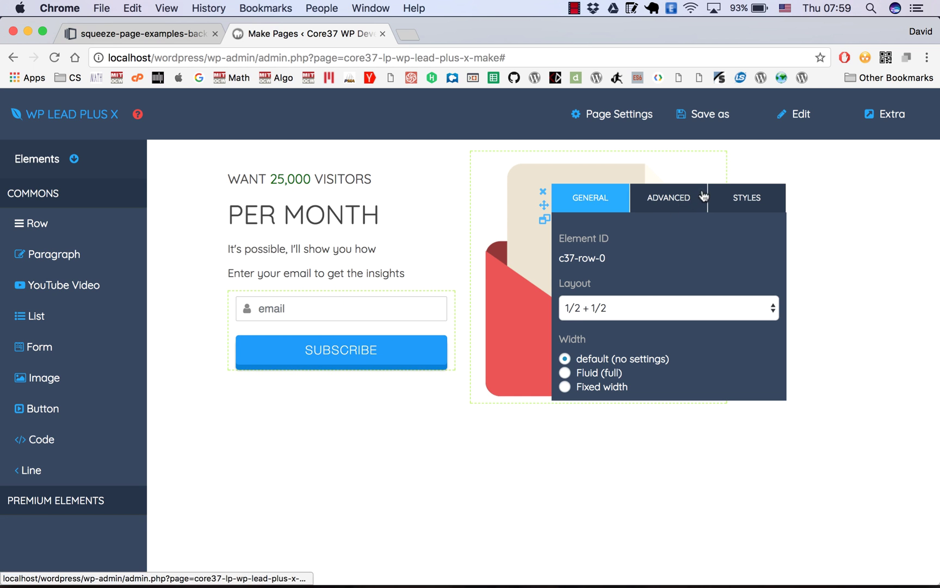
{"action": "left_click", "coordinate": [740, 199]}
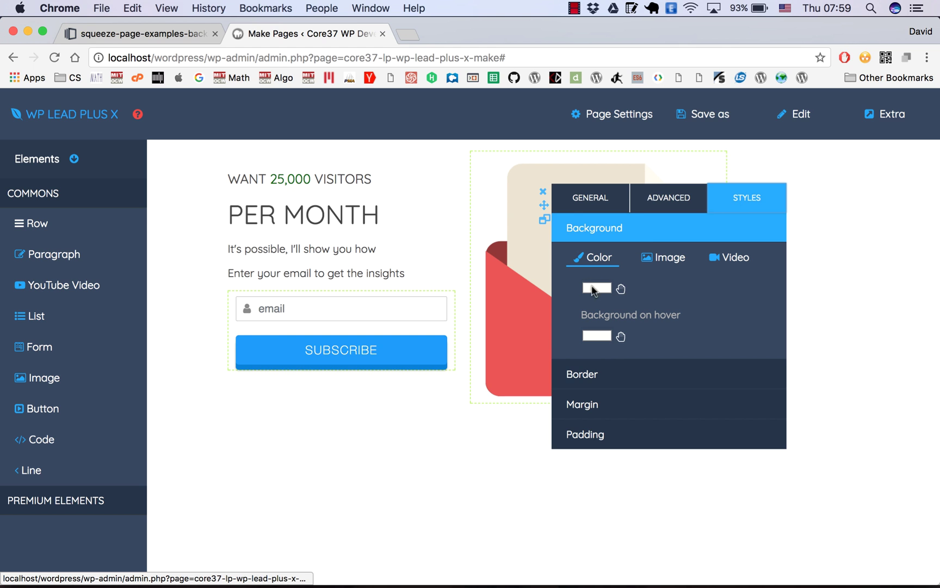
{"action": "left_click", "coordinate": [597, 287]}
{"action": "left_click_drag", "start_coordinate": [756, 290], "coordinate": [773, 267]}
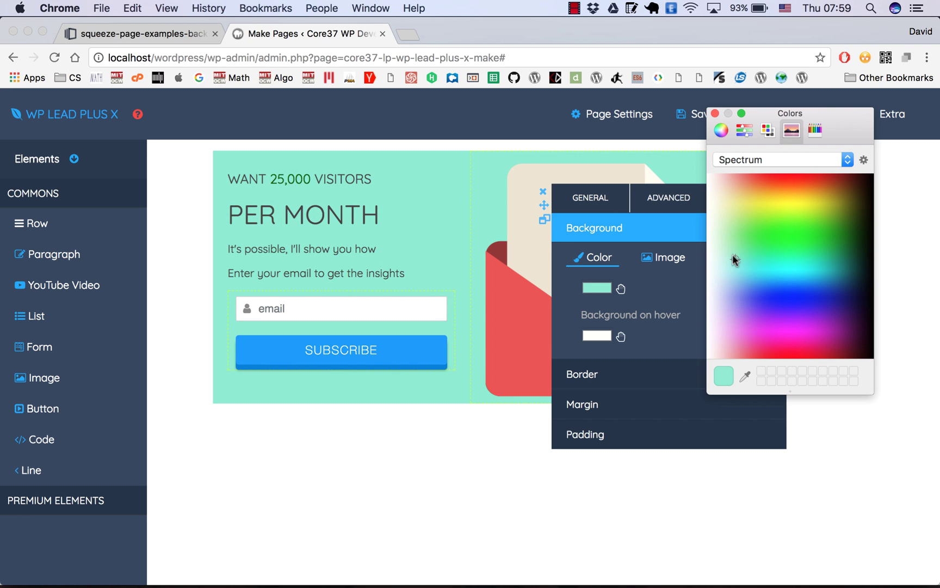
{"action": "left_click", "coordinate": [715, 113]}
{"action": "left_click_drag", "start_coordinate": [543, 205], "coordinate": [661, 277]}
{"action": "left_click", "coordinate": [661, 261]}
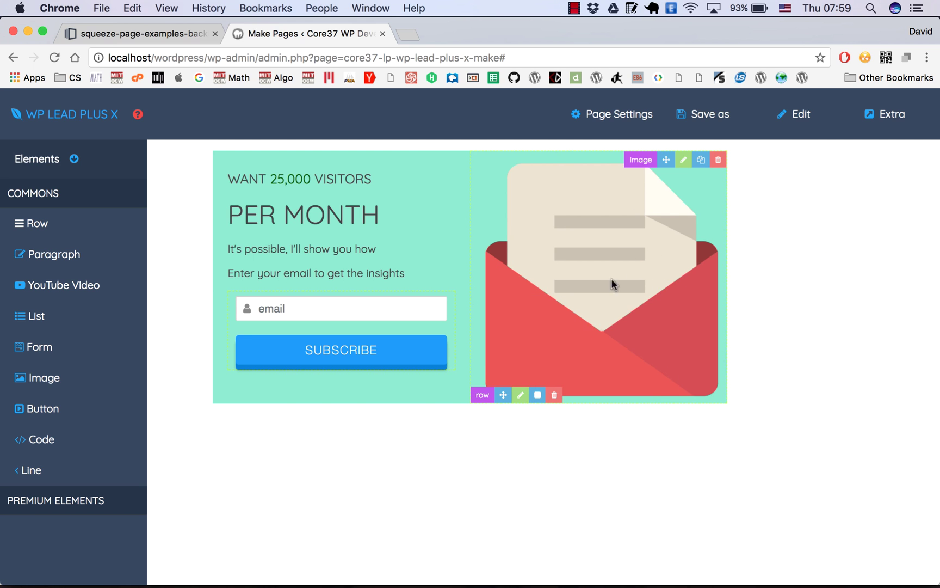
- Set the envelope image's padding to 20 at the top and bottom and 10 on the right and left
{"action": "left_click", "coordinate": [684, 160]}
{"action": "left_click", "coordinate": [813, 268]}
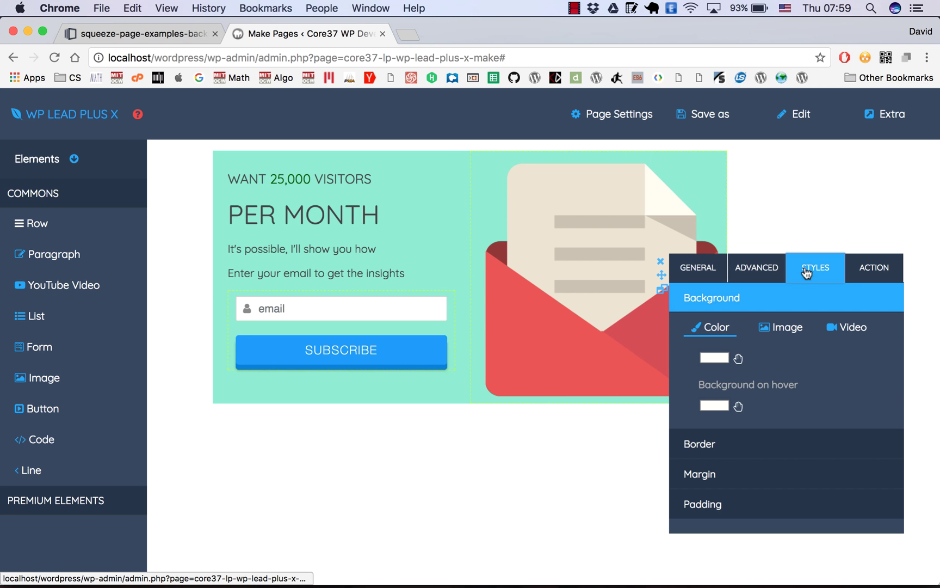
{"action": "left_click", "coordinate": [712, 505]}
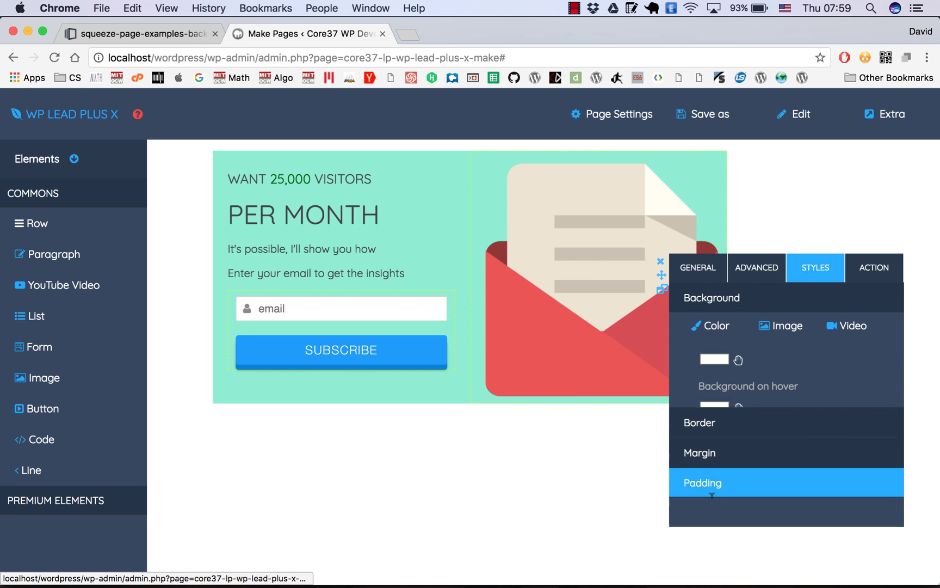
{"action": "left_click", "coordinate": [700, 445]}
{"action": "type", "text": "20"}
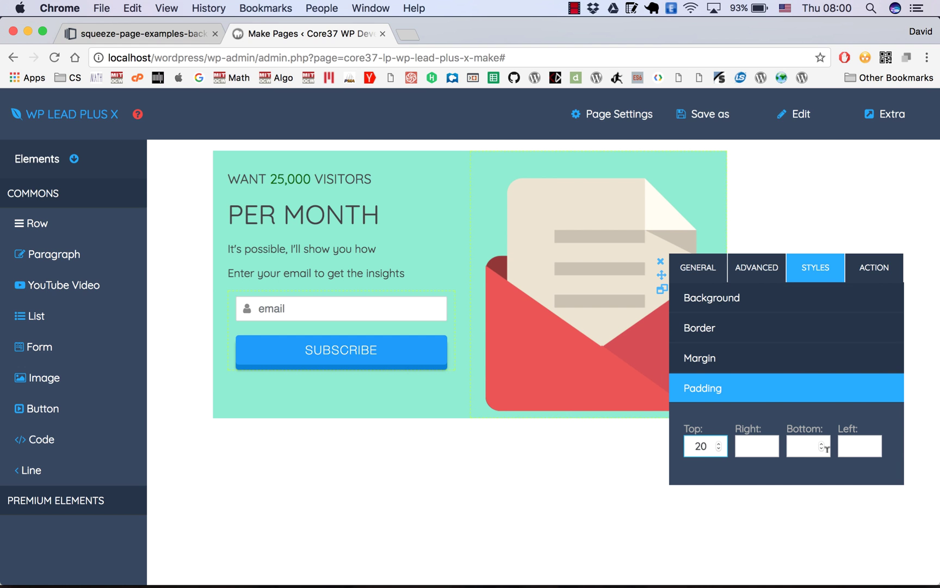
{"action": "left_click", "coordinate": [804, 443]}
{"action": "type", "text": "20"}
{"action": "left_click", "coordinate": [752, 446]}
{"action": "type", "text": "10"}
{"action": "left_click", "coordinate": [862, 445]}
{"action": "type", "text": "10"}
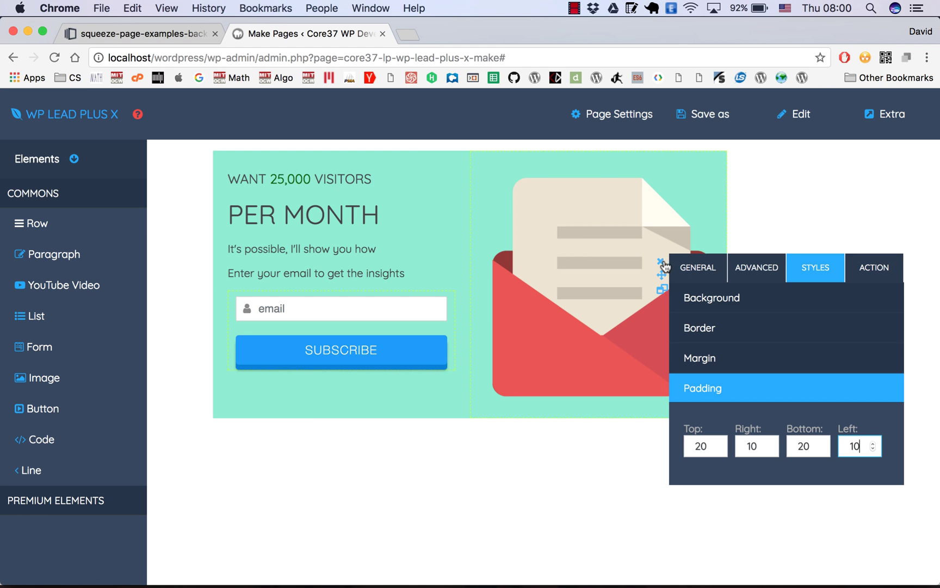
- Check the squeeze page example, and change the Subscribe button's preset style to None
{"action": "left_click", "coordinate": [128, 33]}
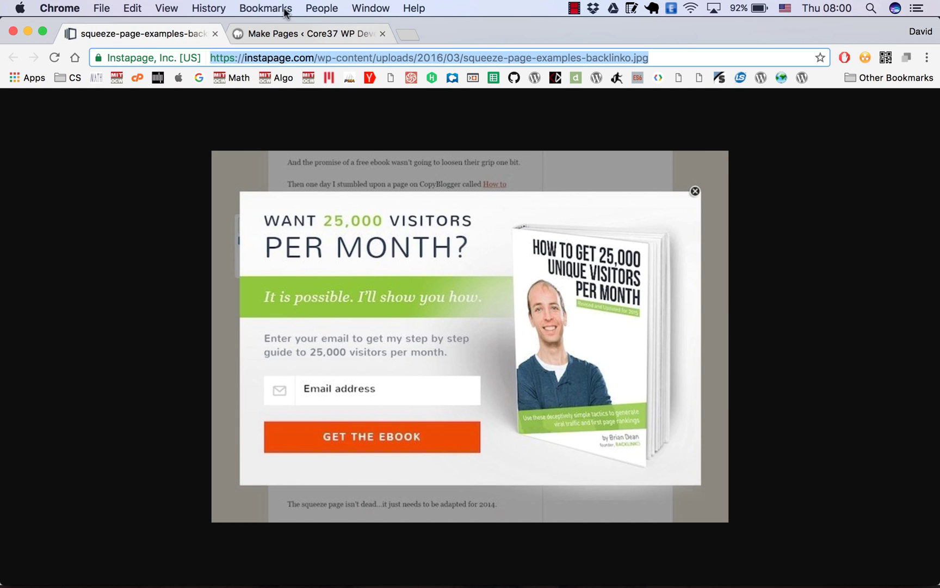
{"action": "left_click", "coordinate": [279, 33]}
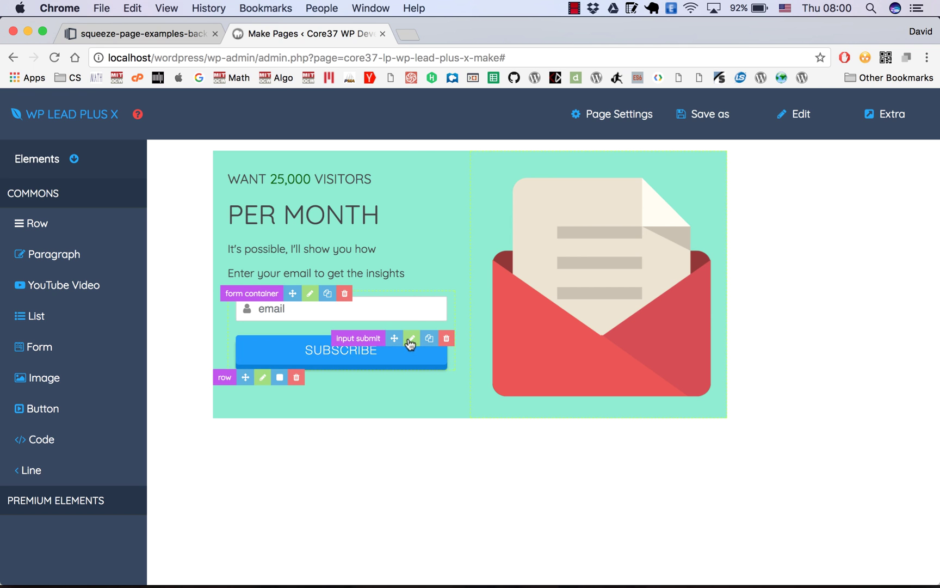
{"action": "left_click", "coordinate": [411, 339]}
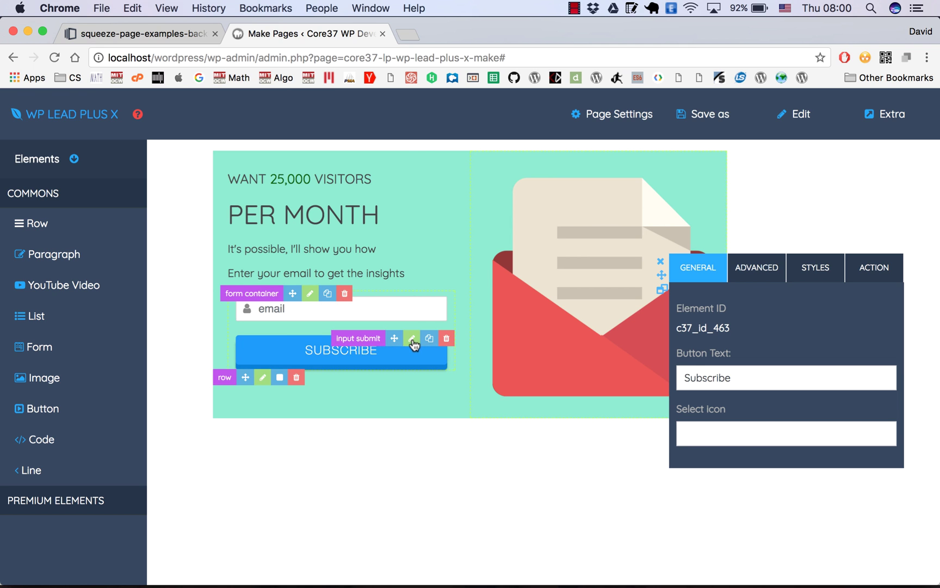
{"action": "left_click", "coordinate": [764, 271]}
{"action": "left_click", "coordinate": [816, 269]}
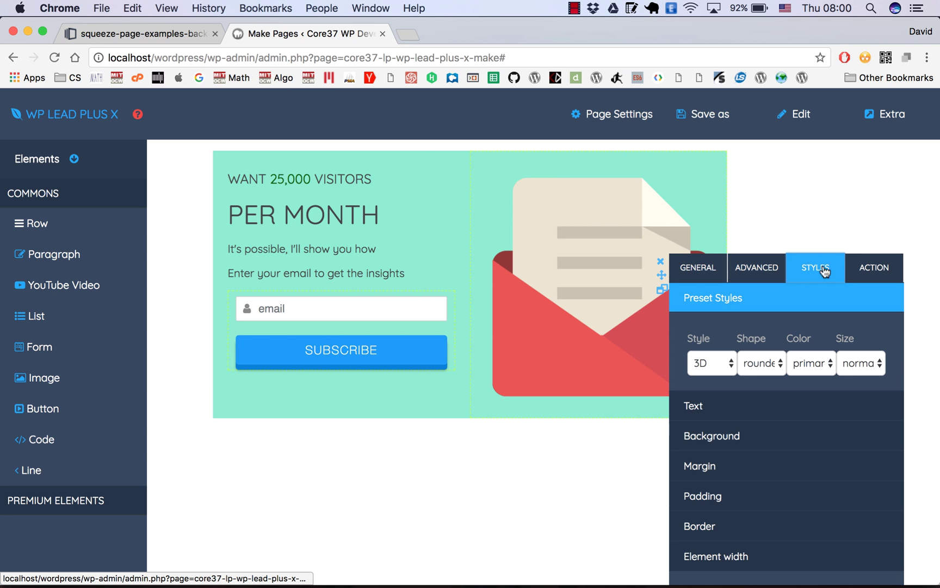
{"action": "left_click", "coordinate": [850, 364]}
{"action": "left_click", "coordinate": [856, 362]}
{"action": "left_click", "coordinate": [716, 365]}
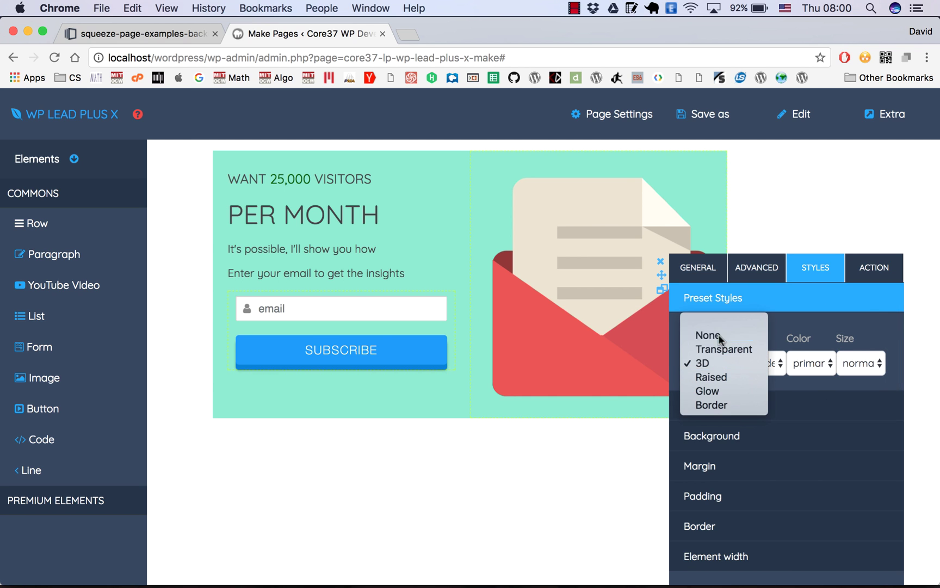
{"action": "left_click", "coordinate": [719, 334]}
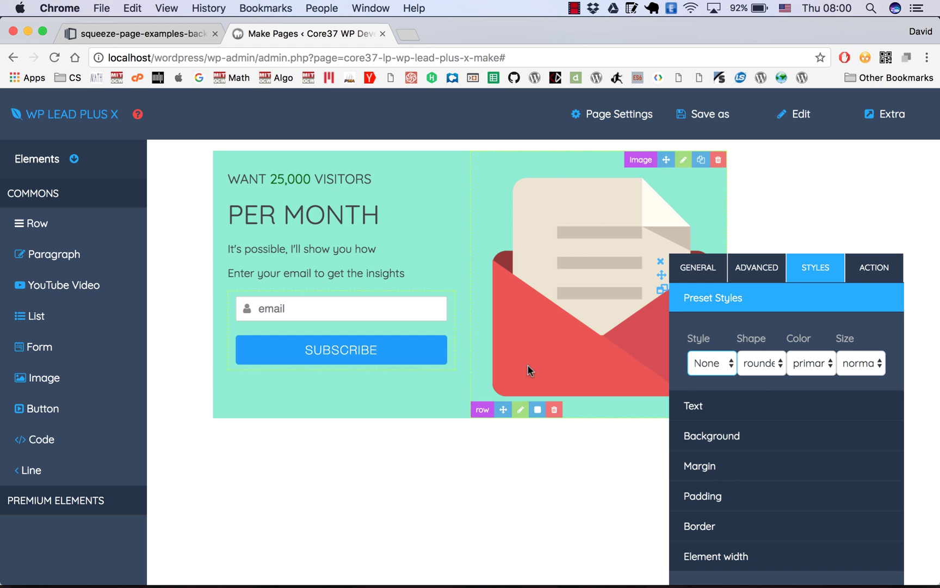
- Try the action and highlight color presets on the Subscribe button
{"action": "left_click", "coordinate": [820, 360]}
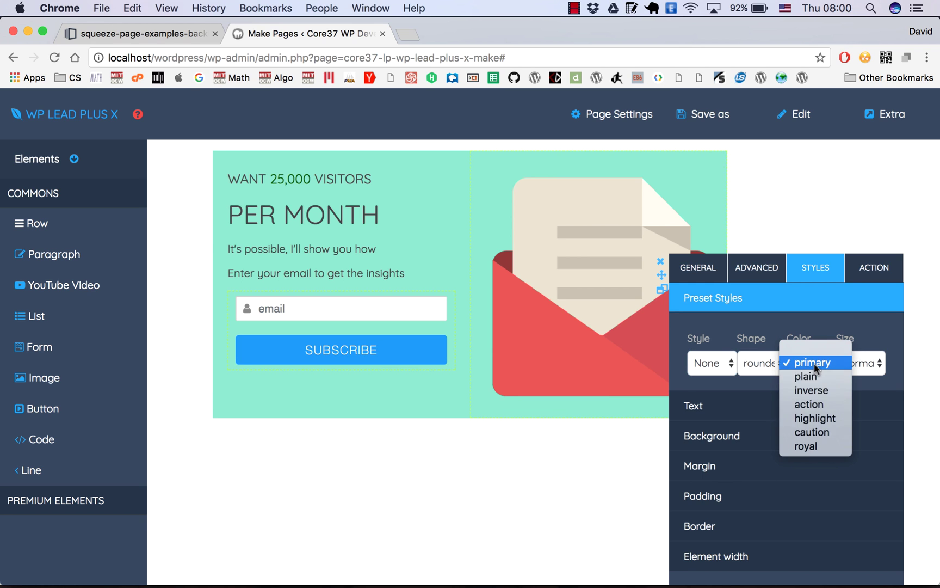
{"action": "left_click", "coordinate": [822, 405]}
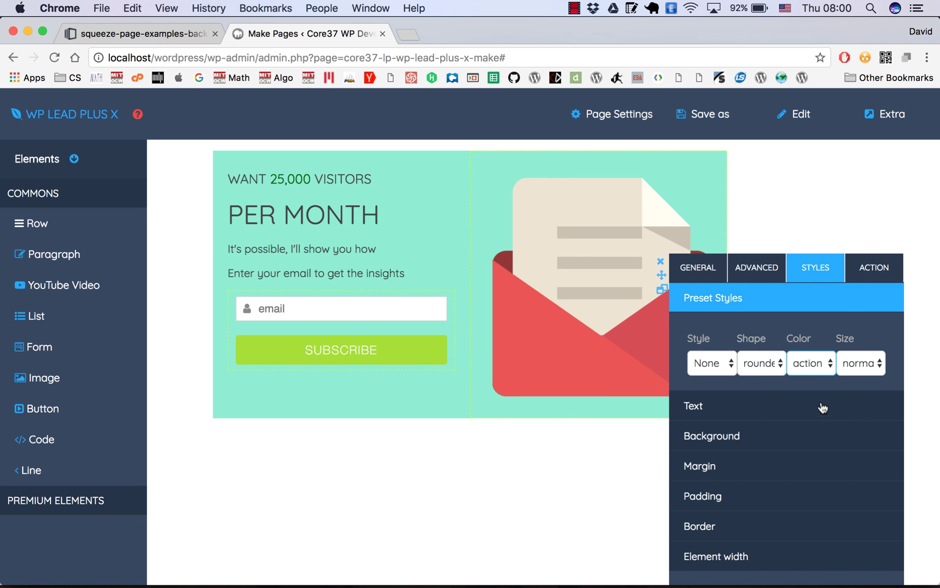
{"action": "left_click", "coordinate": [821, 370]}
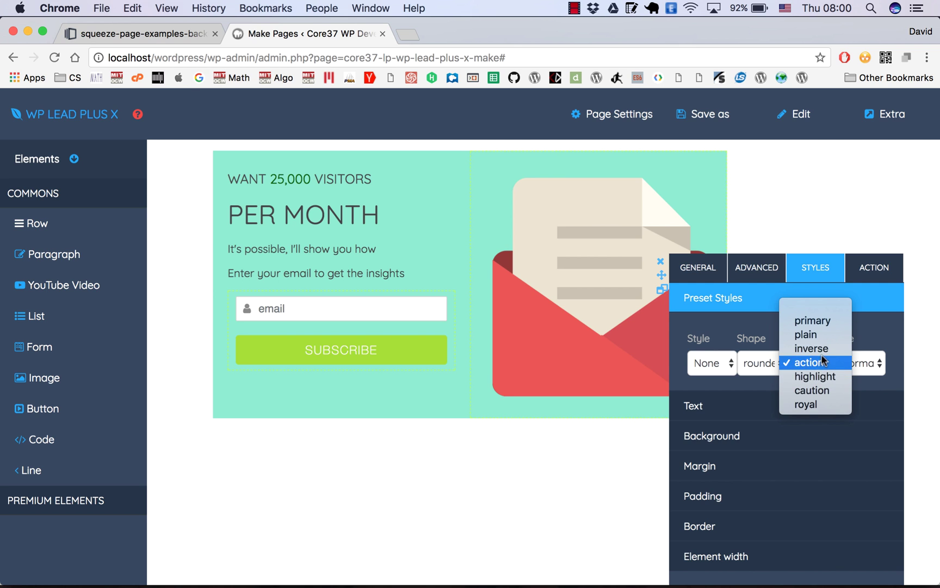
{"action": "left_click", "coordinate": [774, 387]}
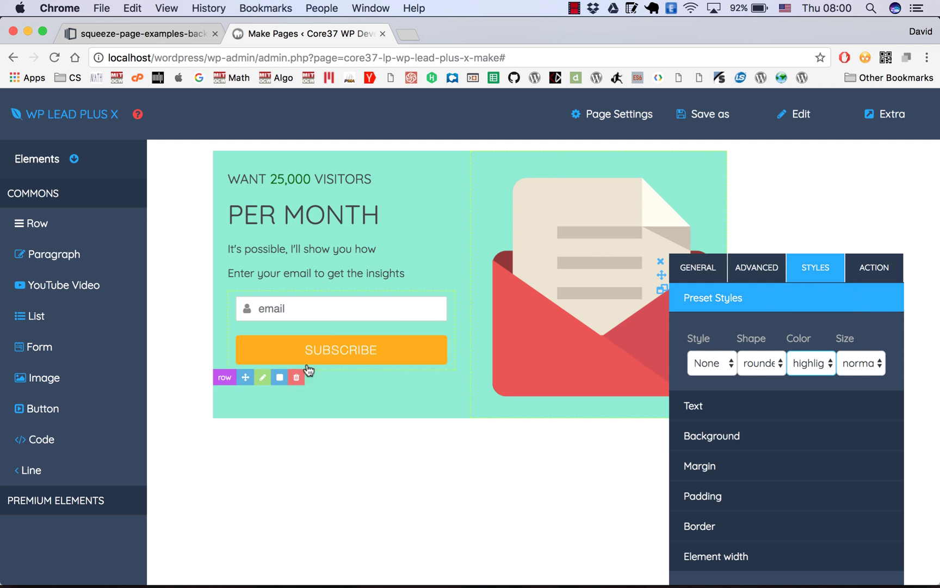
- Set the Subscribe button's color preset to caution, close its settings and compare the page with the squeeze page example
{"action": "left_click", "coordinate": [814, 363]}
{"action": "left_click", "coordinate": [819, 380]}
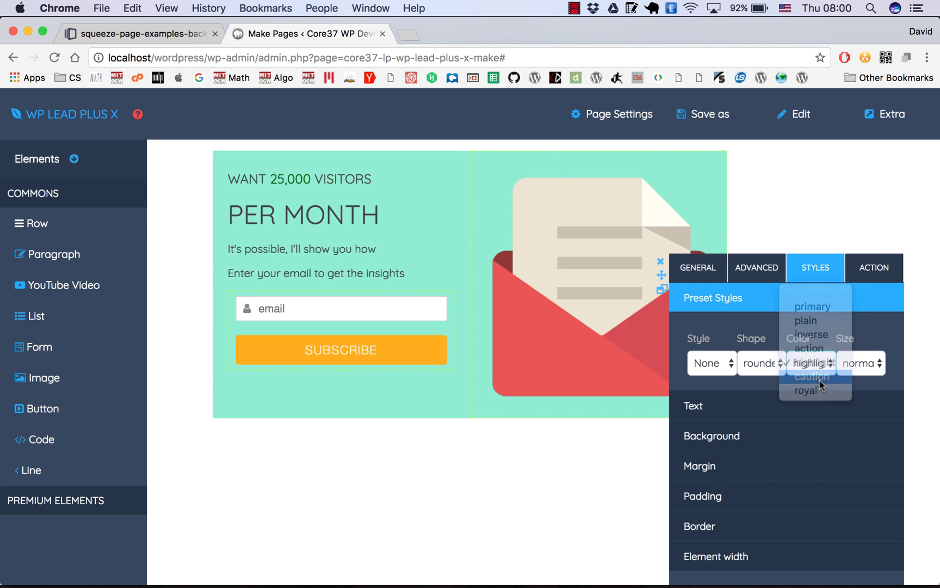
{"action": "left_click", "coordinate": [661, 262]}
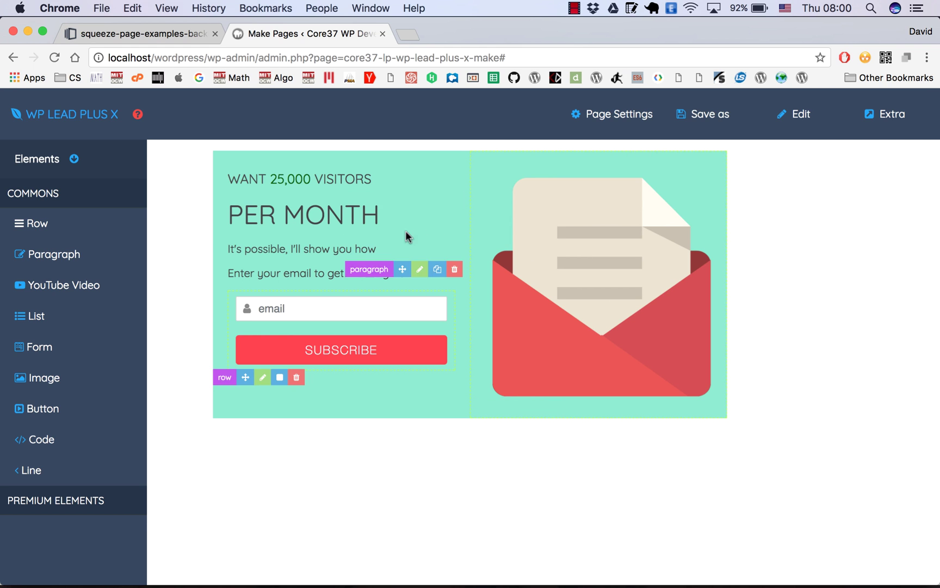
{"action": "left_click", "coordinate": [163, 33]}
{"action": "left_click", "coordinate": [244, 34]}
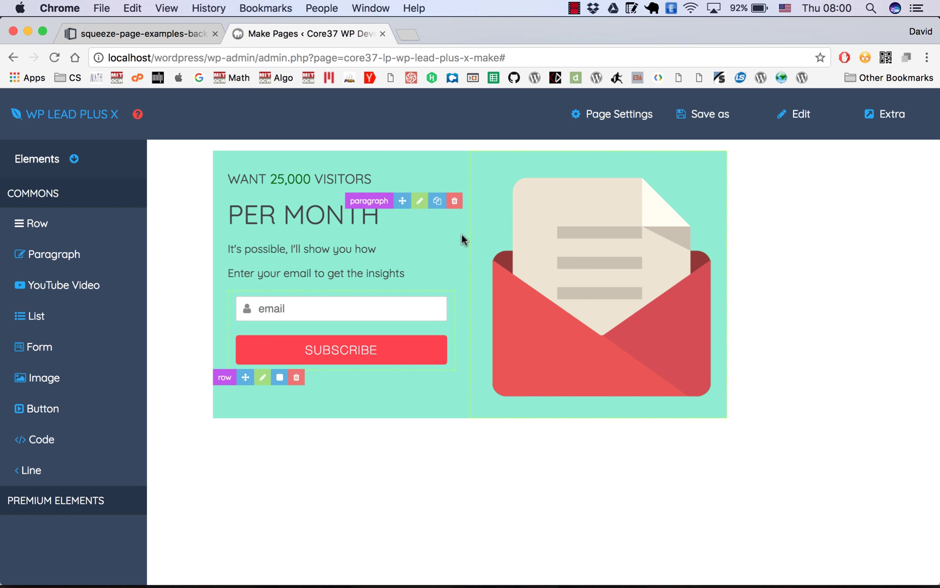